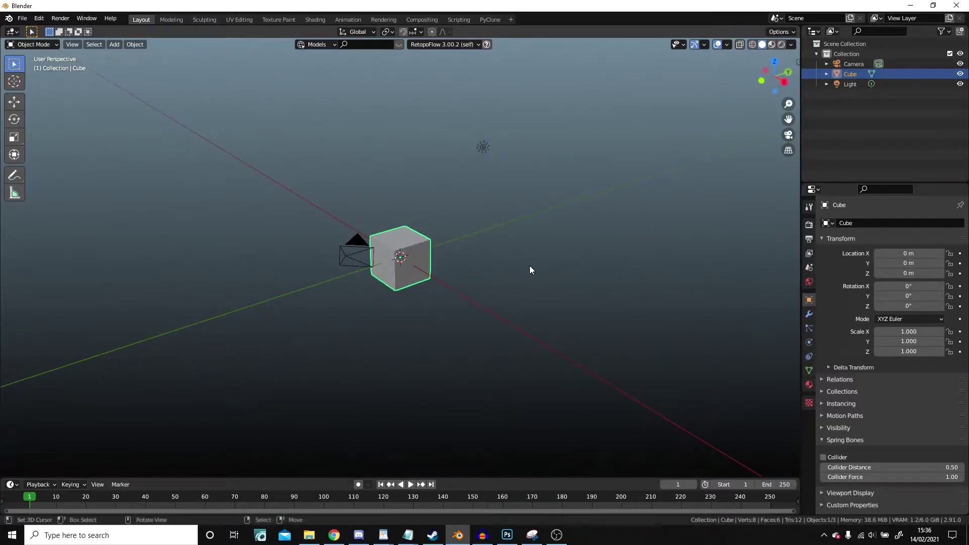
Step: Delete all the default objects from the scene, including the cube, camera and light
{"action": "key", "text": "a"}
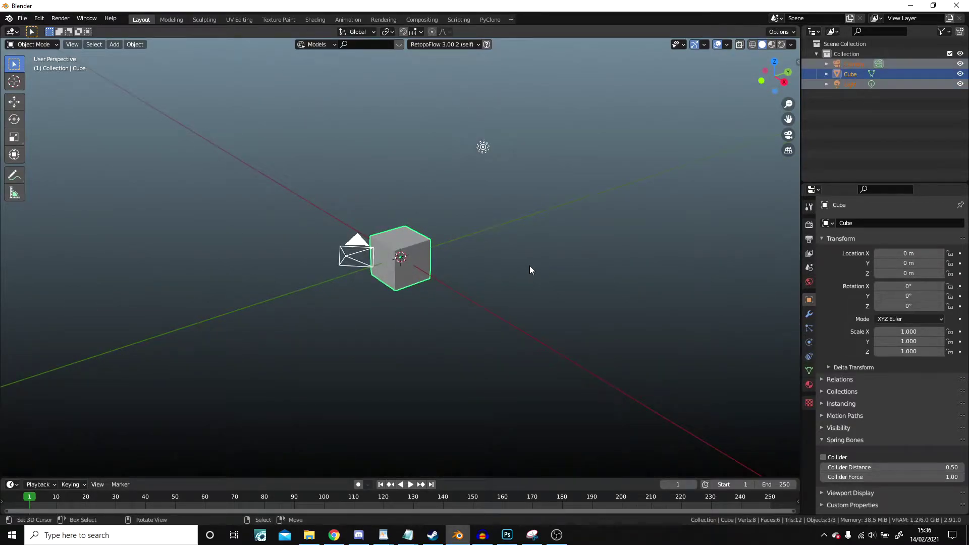
{"action": "middle_click_drag", "start_coordinate": [529, 266], "coordinate": [479, 303]}
{"action": "key", "text": "x"}
{"action": "left_click", "coordinate": [281, 288]}
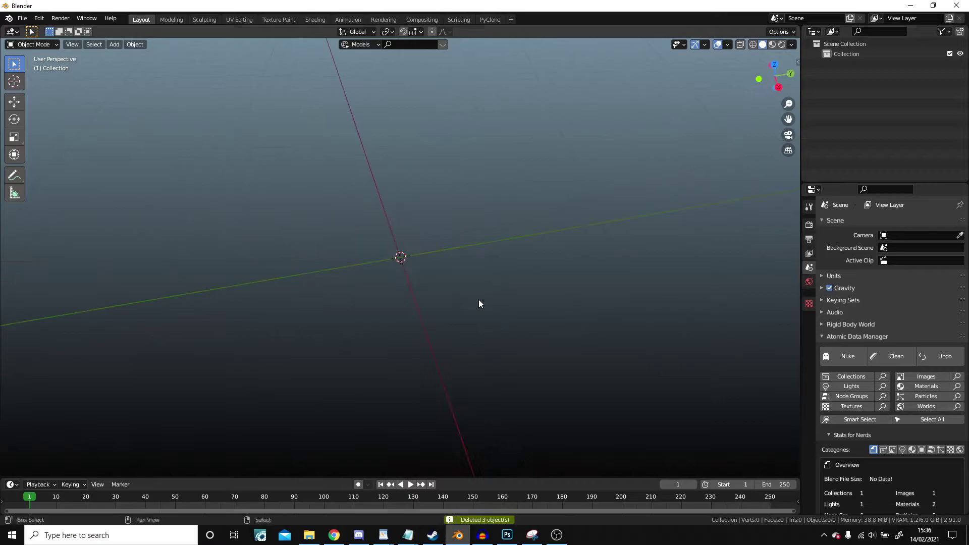
Step: Start appending data and browse to the Object category inside PaintRigV3.blend in the Tutorial folder
{"action": "left_click", "coordinate": [23, 18]}
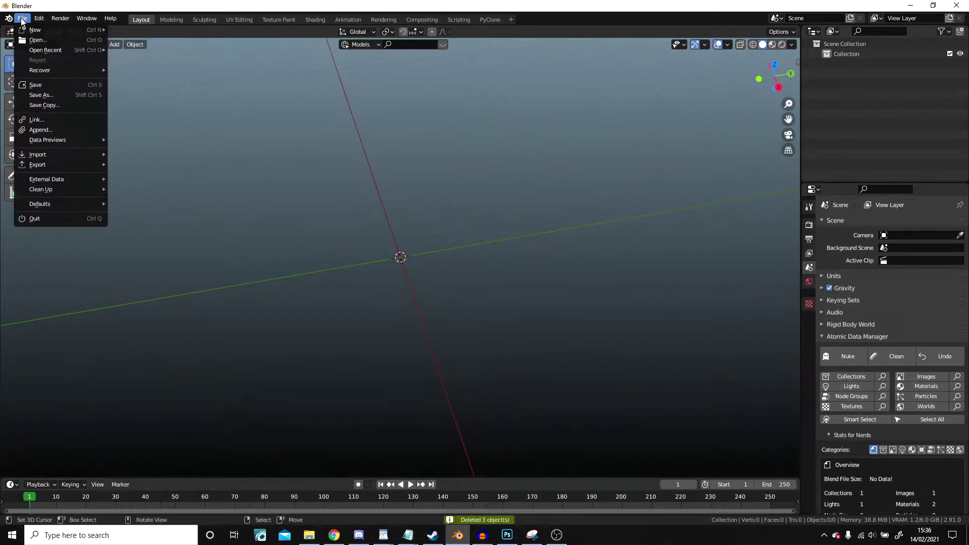
{"action": "left_click", "coordinate": [35, 130]}
{"action": "left_click", "coordinate": [141, 289]}
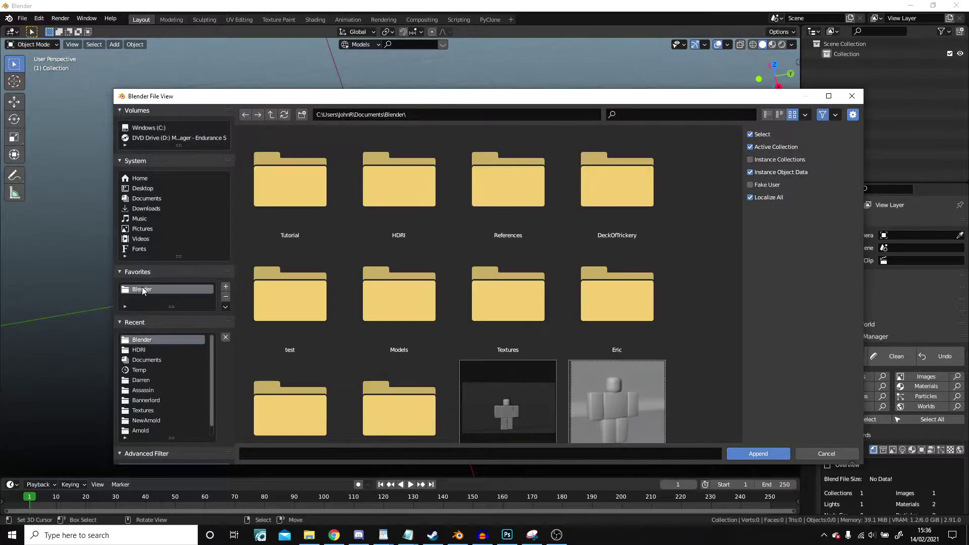
{"action": "double_click", "coordinate": [293, 183]}
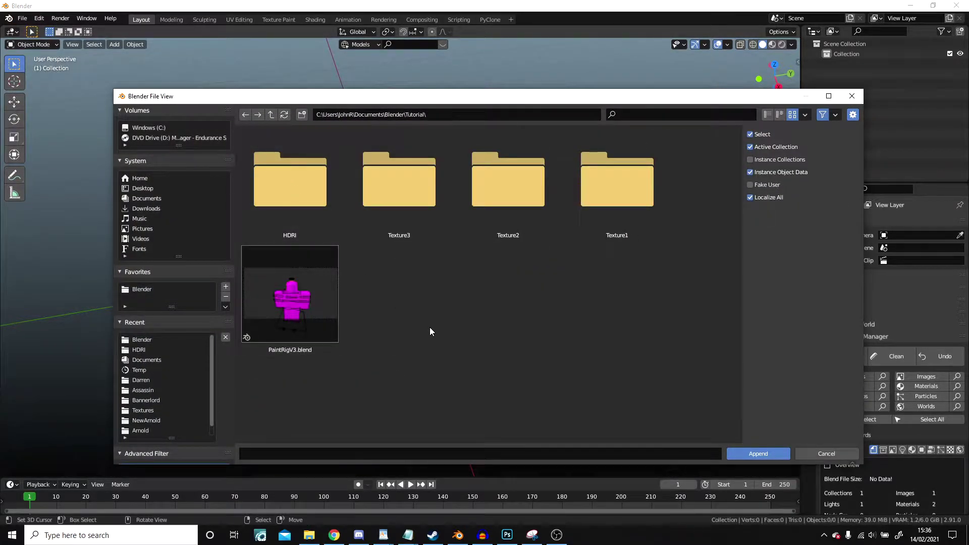
{"action": "left_click", "coordinate": [291, 300]}
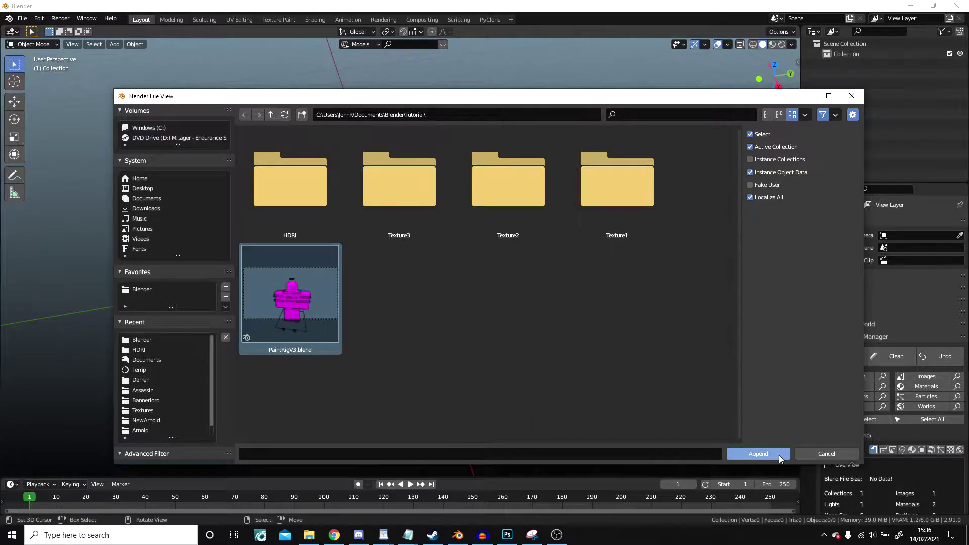
{"action": "left_click", "coordinate": [780, 454]}
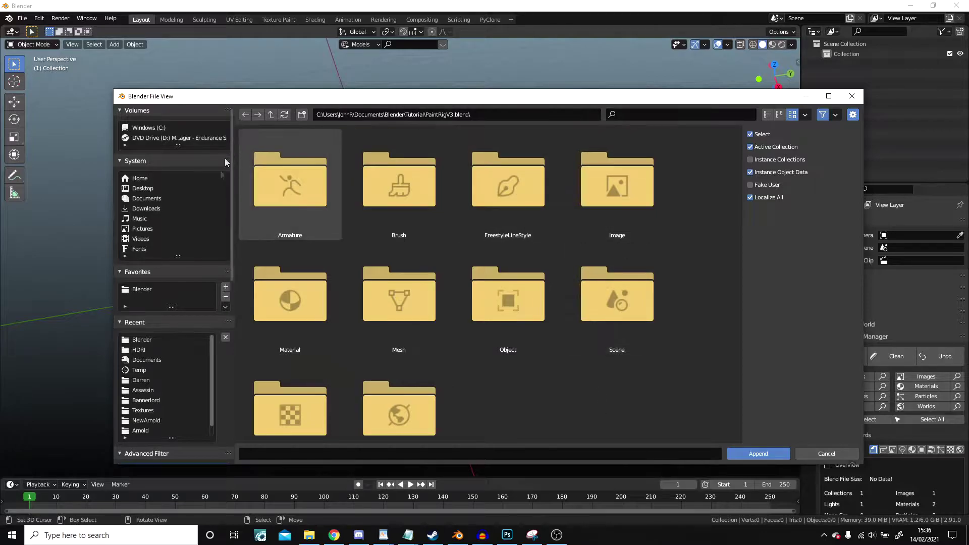
{"action": "left_click_drag", "start_coordinate": [483, 98], "coordinate": [455, 61]}
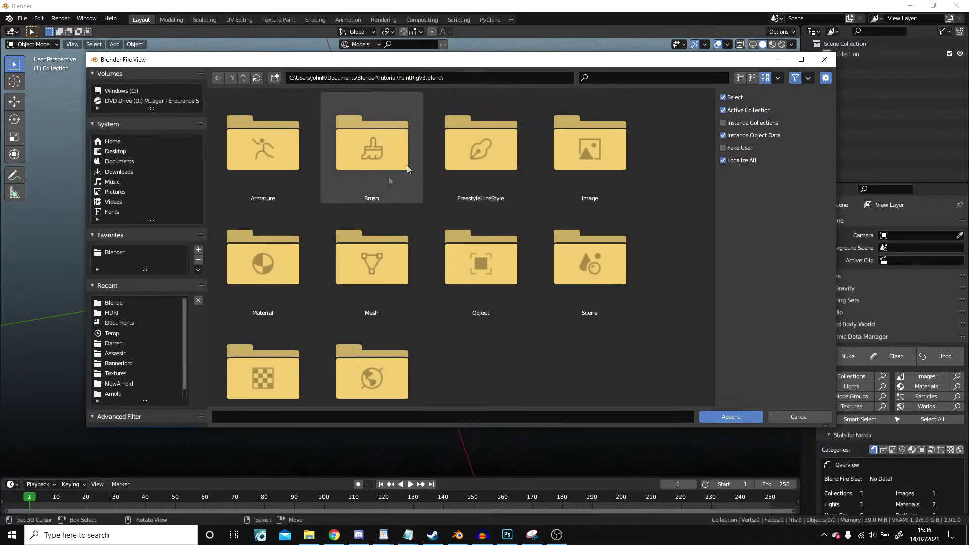
{"action": "scroll", "coordinate": [362, 293], "scroll_direction": "down", "scroll_amount": 2}
{"action": "scroll", "coordinate": [357, 298], "scroll_direction": "up", "scroll_amount": 2}
{"action": "scroll", "coordinate": [418, 337], "scroll_direction": "down", "scroll_amount": 2}
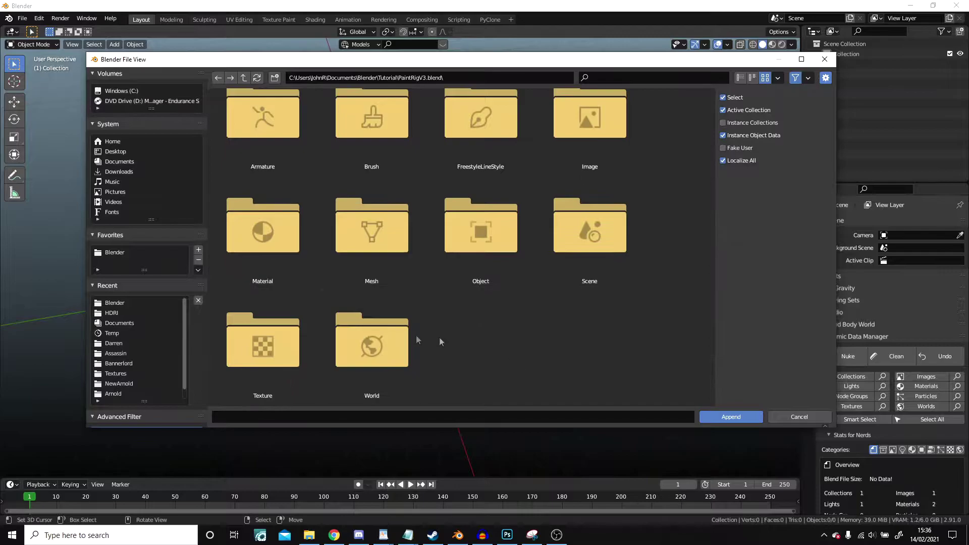
{"action": "double_click", "coordinate": [476, 239]}
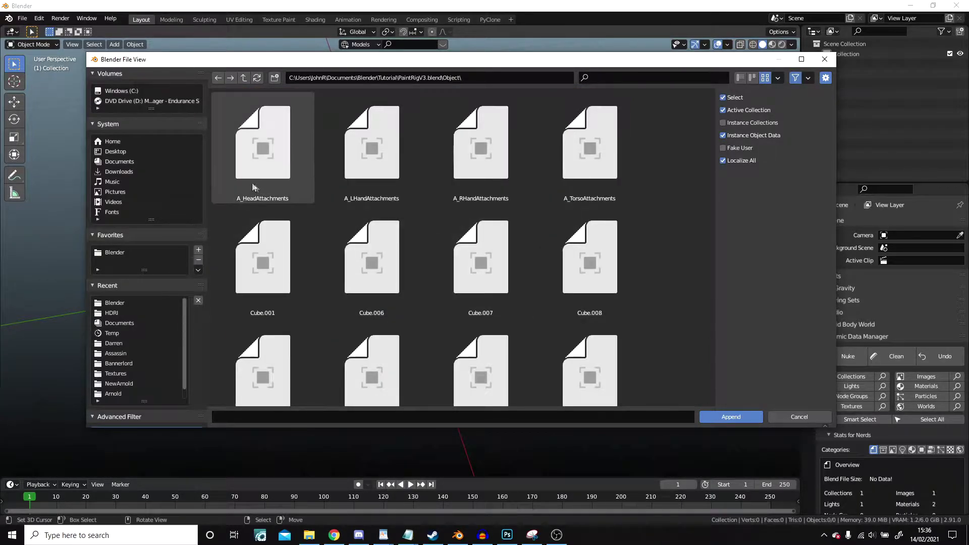
Step: Append every object from PaintRigV3.blend into the scene
{"action": "scroll", "coordinate": [705, 261], "scroll_direction": "down", "scroll_amount": 4}
{"action": "scroll", "coordinate": [694, 325], "scroll_direction": "down", "scroll_amount": 3}
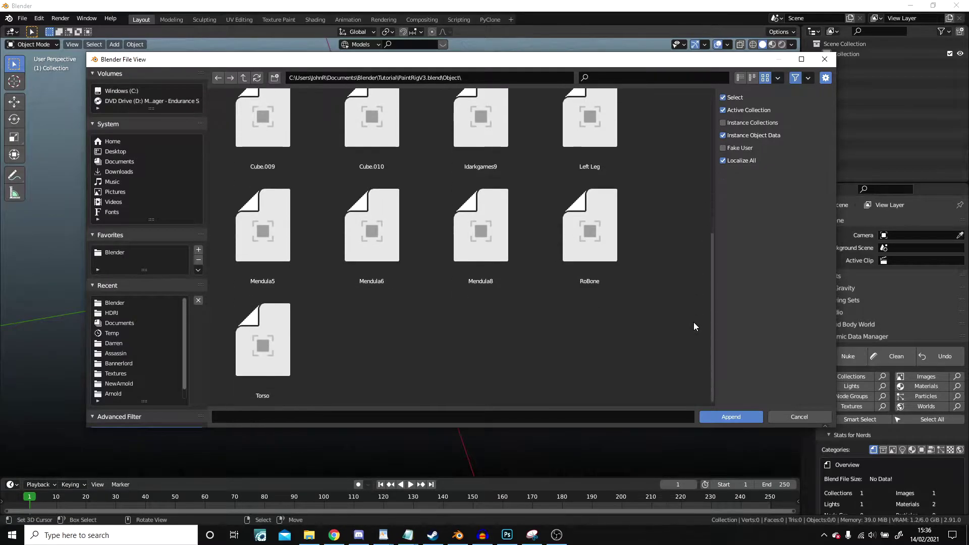
{"action": "scroll", "coordinate": [694, 326], "scroll_direction": "up", "scroll_amount": 3}
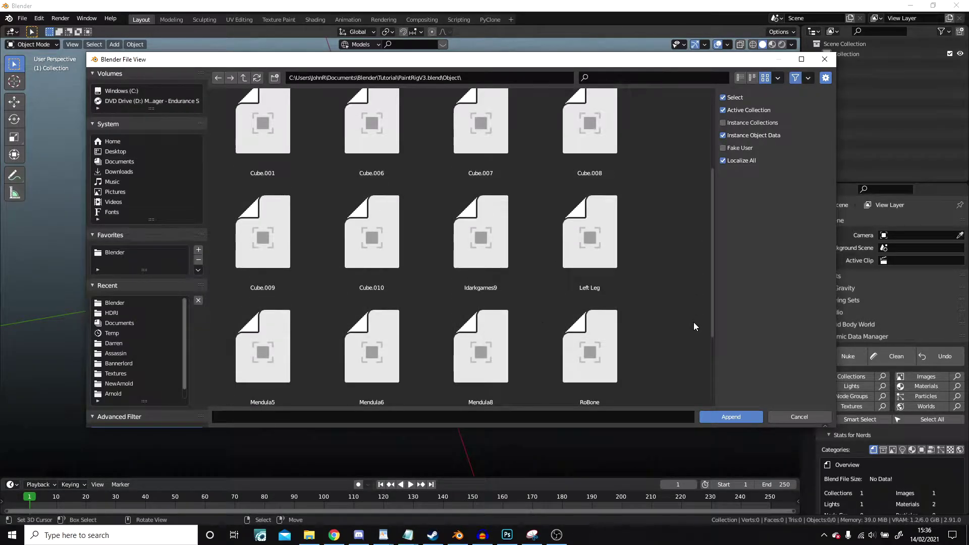
{"action": "key", "text": "a"}
{"action": "scroll", "coordinate": [694, 322], "scroll_direction": "up", "scroll_amount": 4}
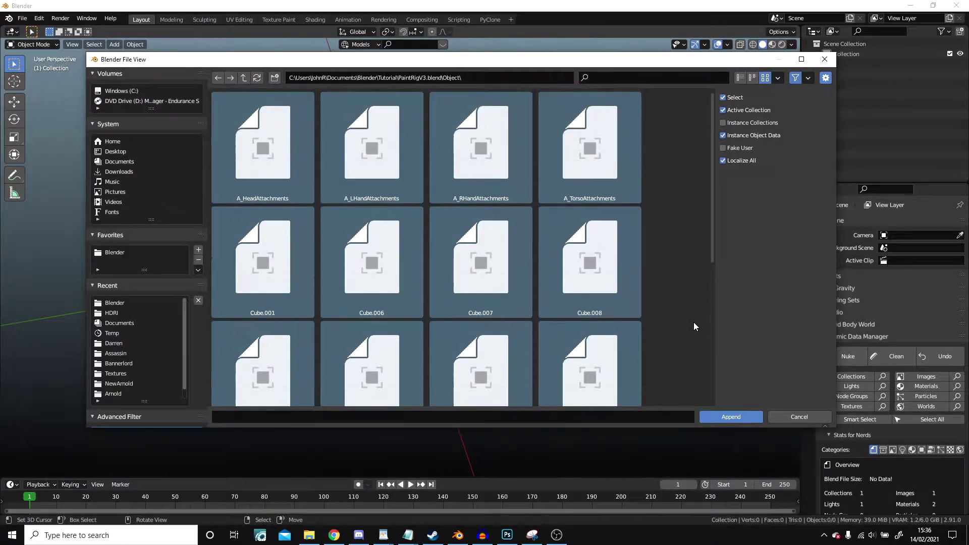
{"action": "left_click", "coordinate": [722, 416]}
Step: Select the head mesh of the appended character rig
{"action": "scroll", "coordinate": [434, 163], "scroll_direction": "up", "scroll_amount": 5}
{"action": "middle_click_drag", "start_coordinate": [475, 212], "coordinate": [241, 180]}
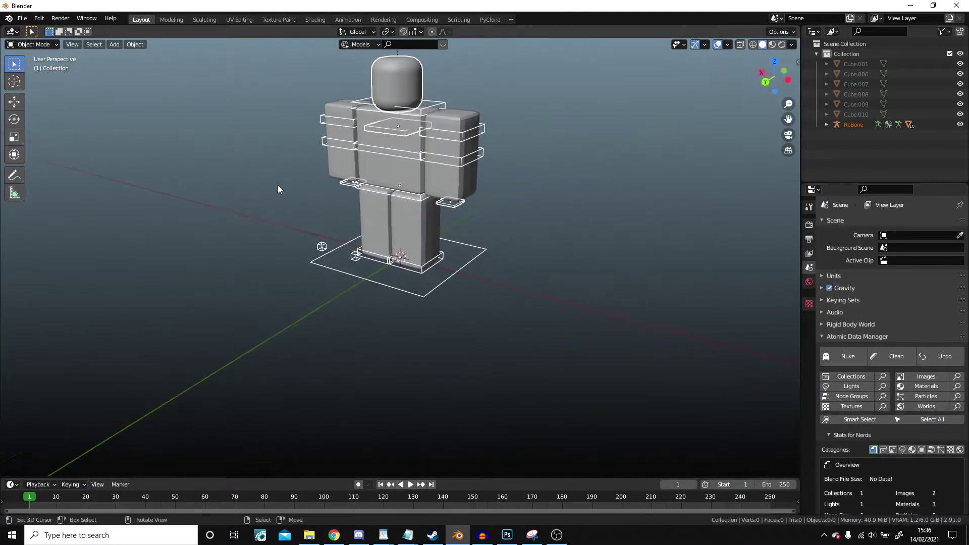
{"action": "key", "text": "KP_1"}
{"action": "middle_click_drag", "start_coordinate": [281, 200], "coordinate": [418, 262]}
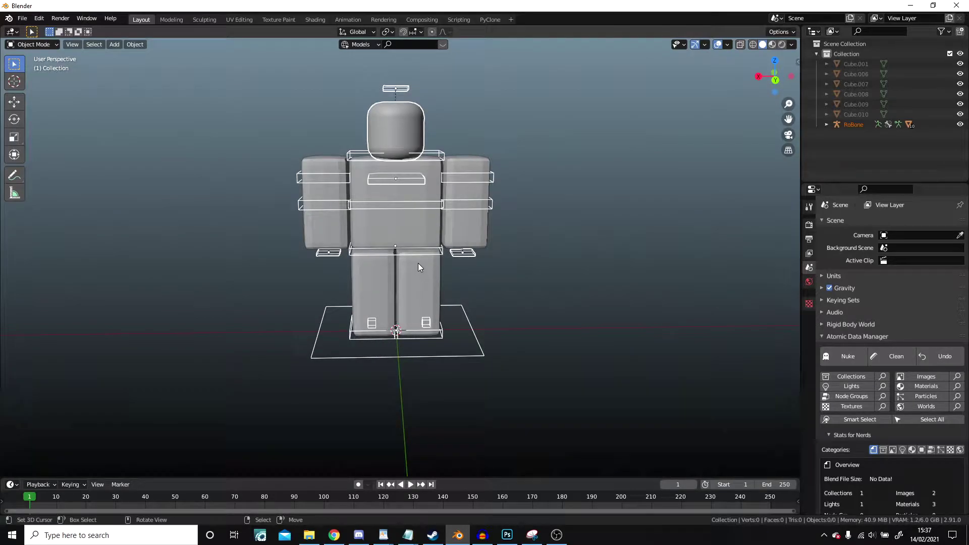
{"action": "left_click", "coordinate": [413, 125]}
{"action": "scroll", "coordinate": [393, 119], "scroll_direction": "down", "scroll_amount": 1}
{"action": "mouse_move", "coordinate": [400, 125]}
{"action": "middle_mouse_down", "text": "shift"}
{"action": "mouse_move", "coordinate": [407, 156]}
{"action": "mouse_move", "coordinate": [405, 143]}
{"action": "middle_mouse_up", "text": "shift"}
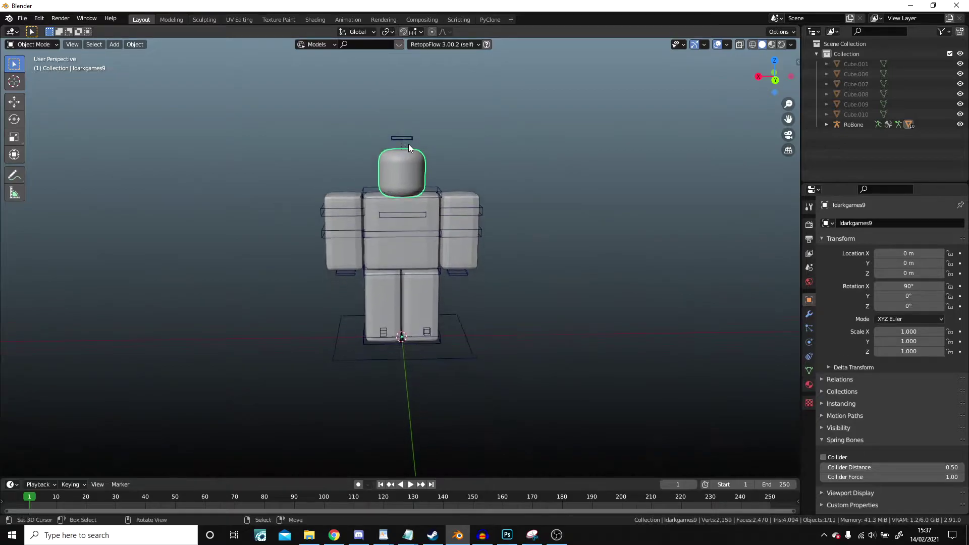
Step: Preview the character rig with rendered viewport shading, and return the viewport to solid shading
{"action": "left_click", "coordinate": [782, 44]}
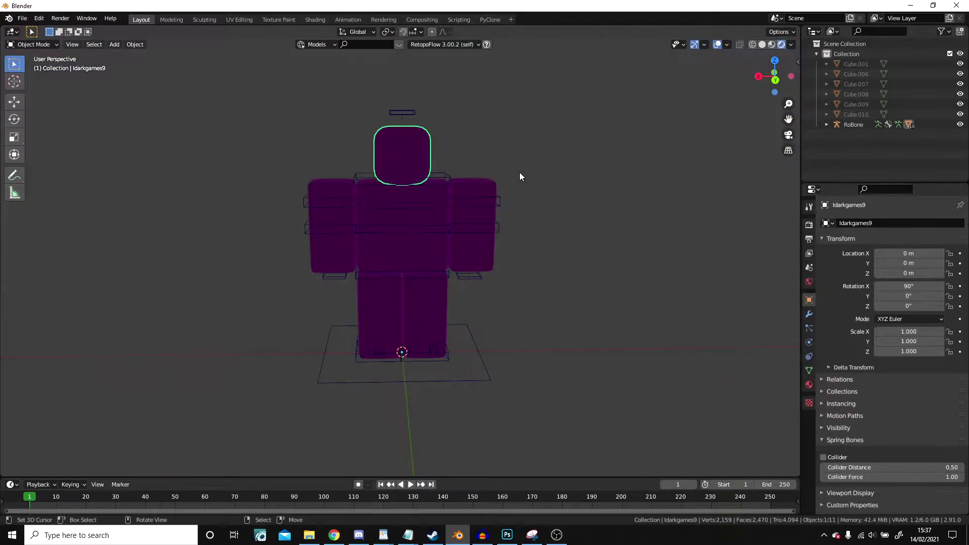
{"action": "mouse_move", "coordinate": [519, 174]}
{"action": "middle_mouse_down"}
{"action": "mouse_move", "coordinate": [594, 188]}
{"action": "mouse_move", "coordinate": [680, 139]}
{"action": "middle_mouse_up"}
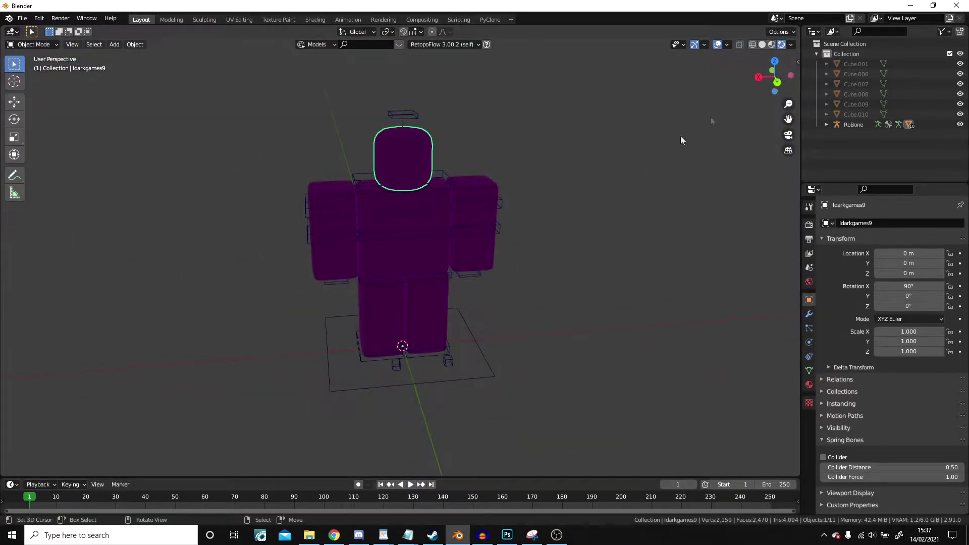
{"action": "left_click", "coordinate": [762, 45]}
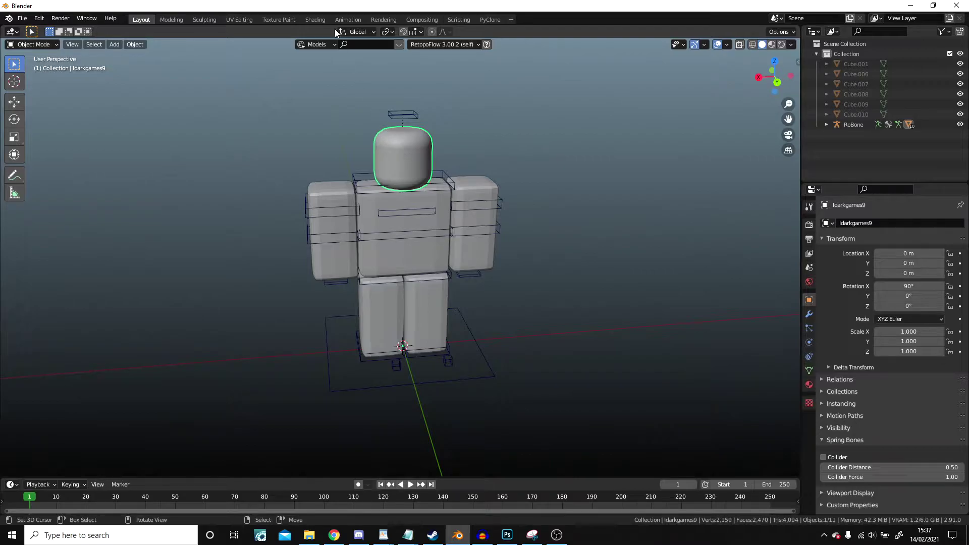
Step: In the Shading workspace, load Tex.png from the Texture1 folder into the rig material's image texture node
{"action": "left_click", "coordinate": [316, 19]}
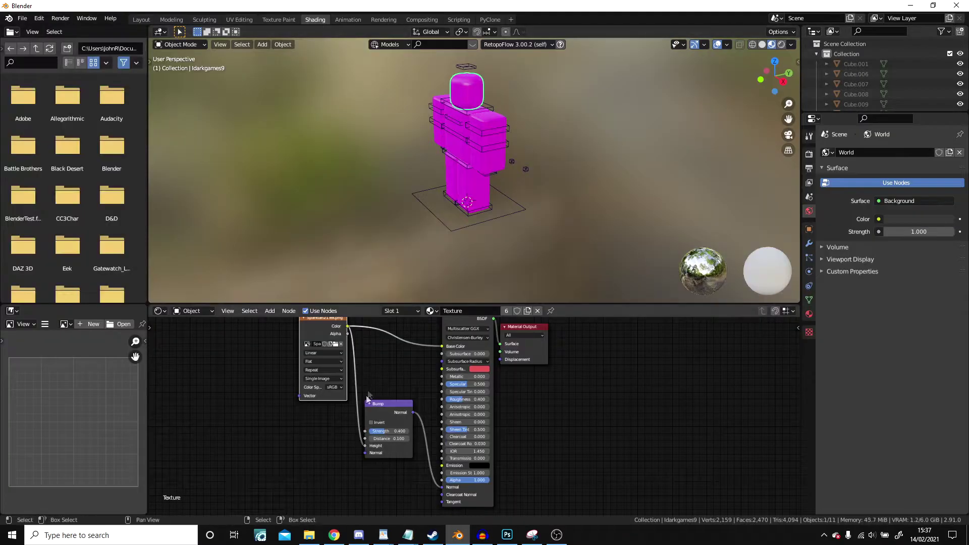
{"action": "scroll", "coordinate": [389, 377], "scroll_direction": "up", "scroll_amount": 4}
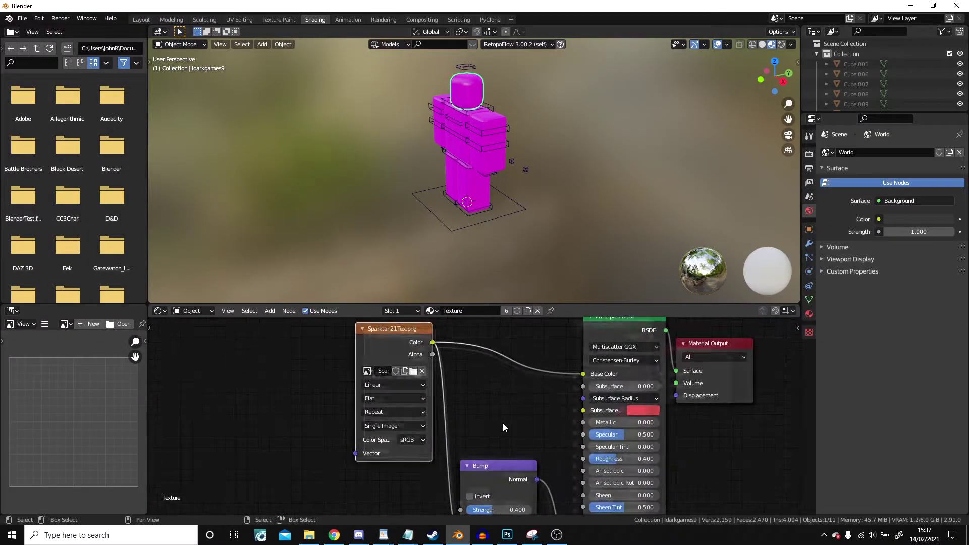
{"action": "left_click", "coordinate": [403, 364]}
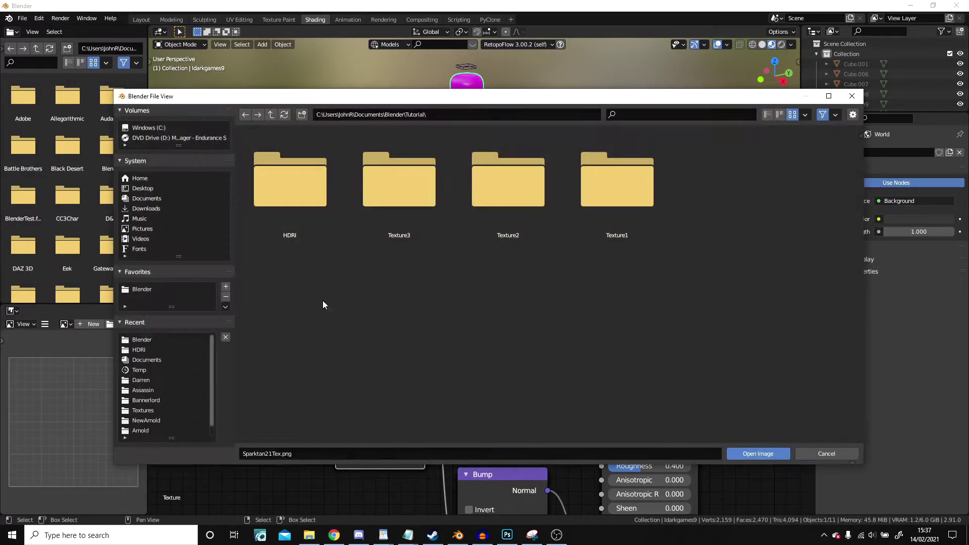
{"action": "double_click", "coordinate": [618, 196]}
{"action": "left_click", "coordinate": [297, 183]}
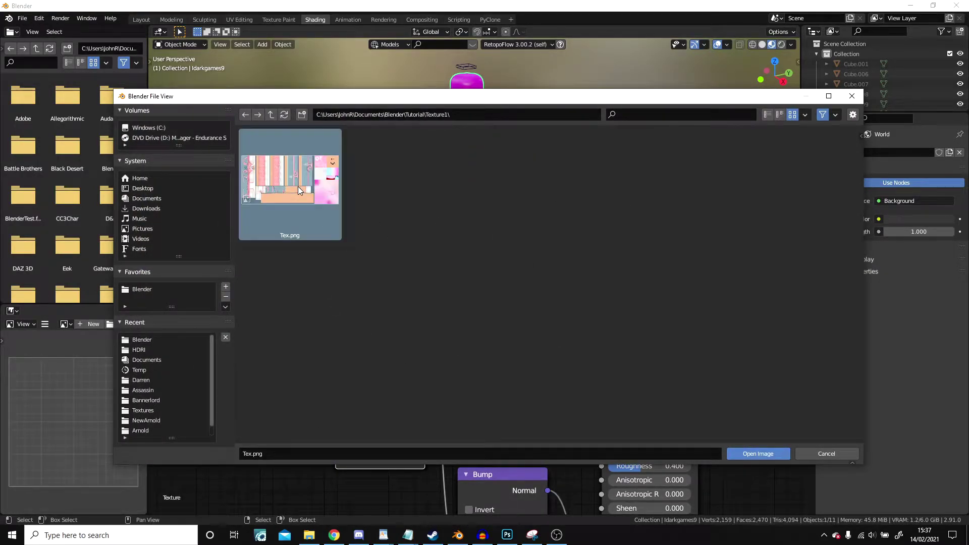
{"action": "left_click", "coordinate": [752, 452]}
Step: Move the image texture node farther from the Principled BSDF and widen it to show its full image name
{"action": "scroll", "coordinate": [495, 365], "scroll_direction": "down", "scroll_amount": 1}
{"action": "scroll", "coordinate": [494, 197], "scroll_direction": "up", "scroll_amount": 4}
{"action": "middle_click_drag", "start_coordinate": [528, 169], "coordinate": [453, 156]}
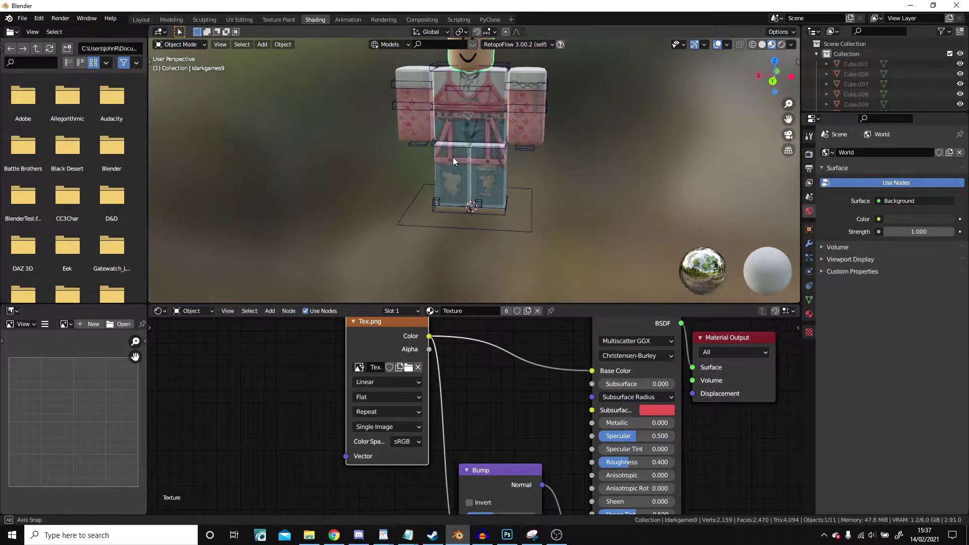
{"action": "scroll", "coordinate": [479, 187], "scroll_direction": "down", "scroll_amount": 3}
{"action": "middle_click_drag", "start_coordinate": [515, 222], "coordinate": [487, 208]}
{"action": "scroll", "coordinate": [489, 208], "scroll_direction": "up", "scroll_amount": 1}
{"action": "scroll", "coordinate": [487, 207], "scroll_direction": "up", "scroll_amount": 1}
{"action": "left_click_drag", "start_coordinate": [411, 338], "coordinate": [338, 329]}
{"action": "middle_click_drag", "start_coordinate": [338, 329], "coordinate": [448, 355]}
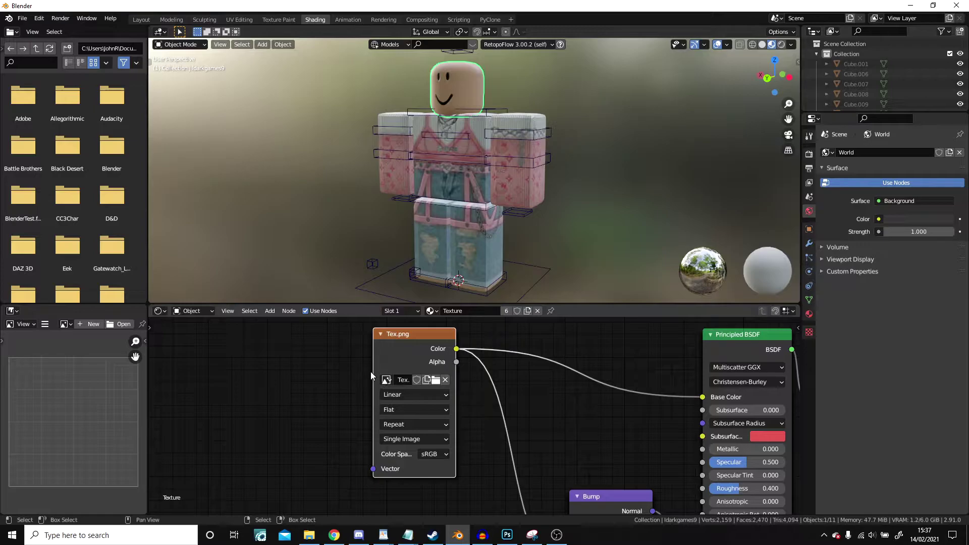
{"action": "left_click_drag", "start_coordinate": [372, 372], "coordinate": [304, 367]}
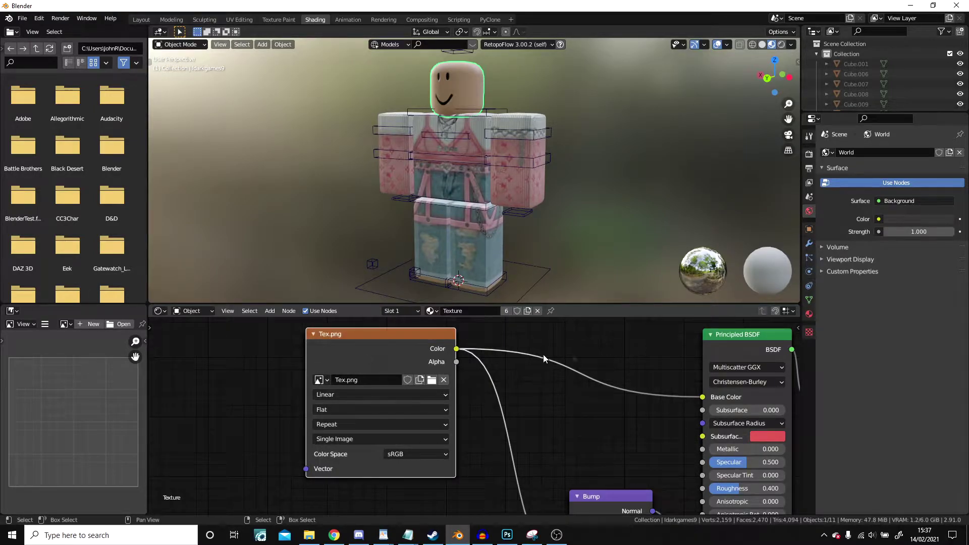
Step: Show the head's material properties and rename its material to Rig1
{"action": "middle_click_drag", "start_coordinate": [426, 153], "coordinate": [457, 170]}
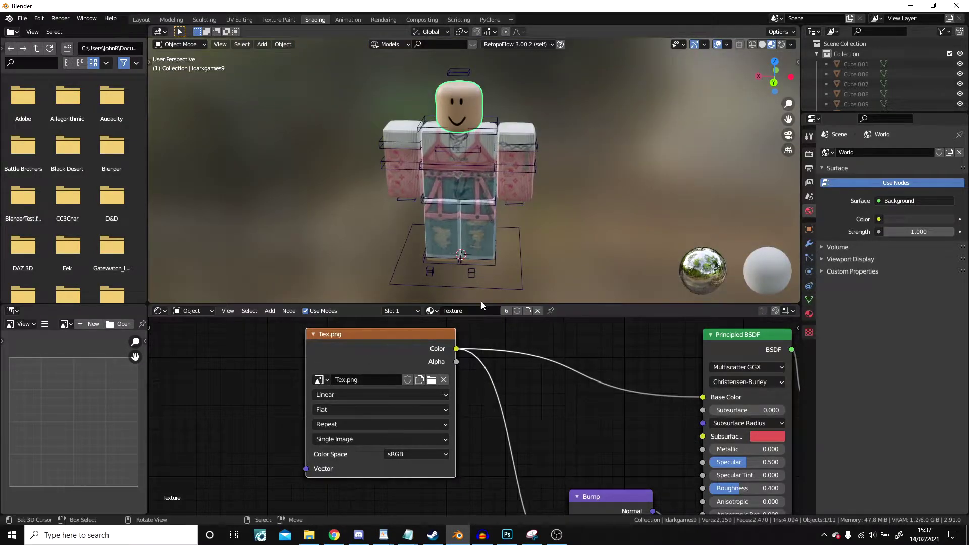
{"action": "left_click", "coordinate": [809, 314]}
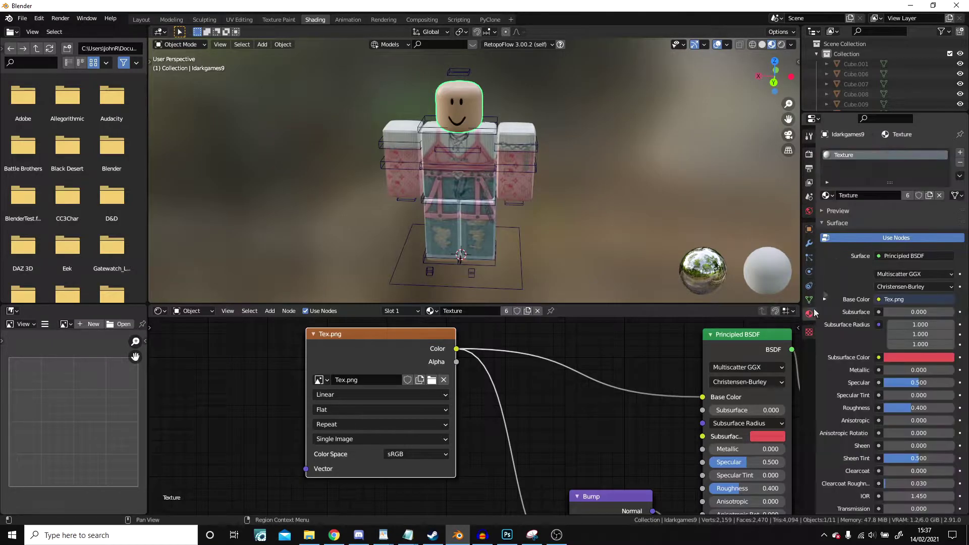
{"action": "left_click", "coordinate": [475, 311]}
{"action": "type", "text": "Ch"}
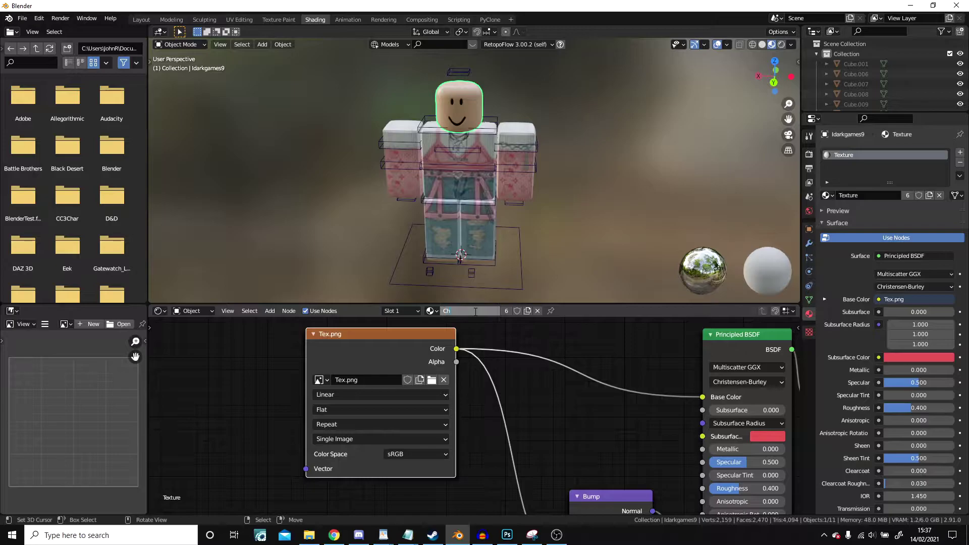
{"action": "key", "text": "ctrl+BackSpace"}
{"action": "type", "text": "Rig1"}
{"action": "key", "text": "Return"}
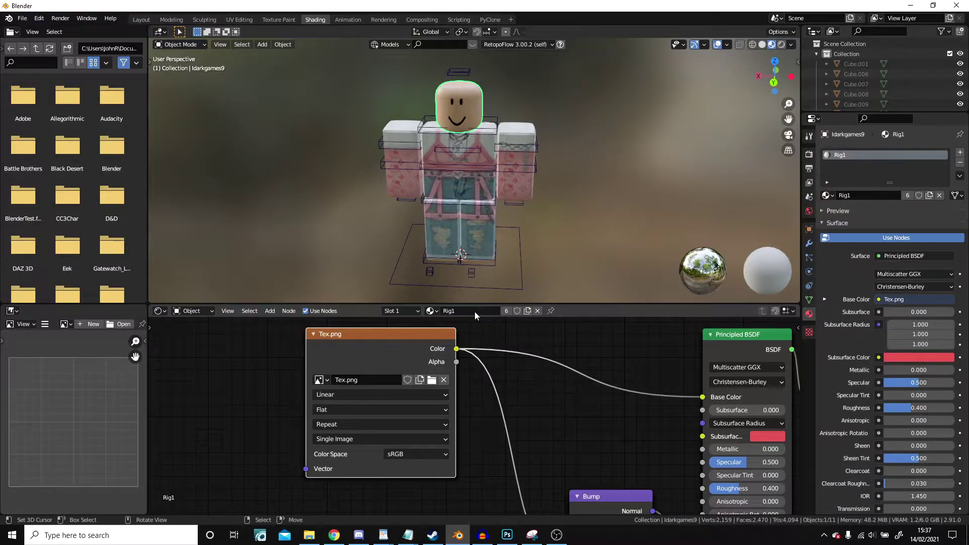
Step: Rename the image in the image texture node to Rig1
{"action": "left_click", "coordinate": [367, 381]}
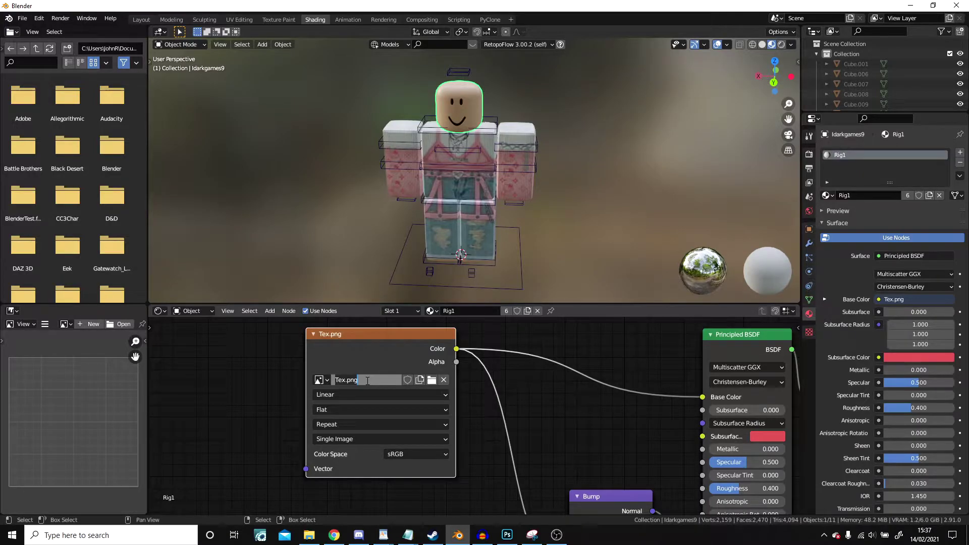
{"action": "type", "text": "Rig1"}
{"action": "key", "text": "Return"}
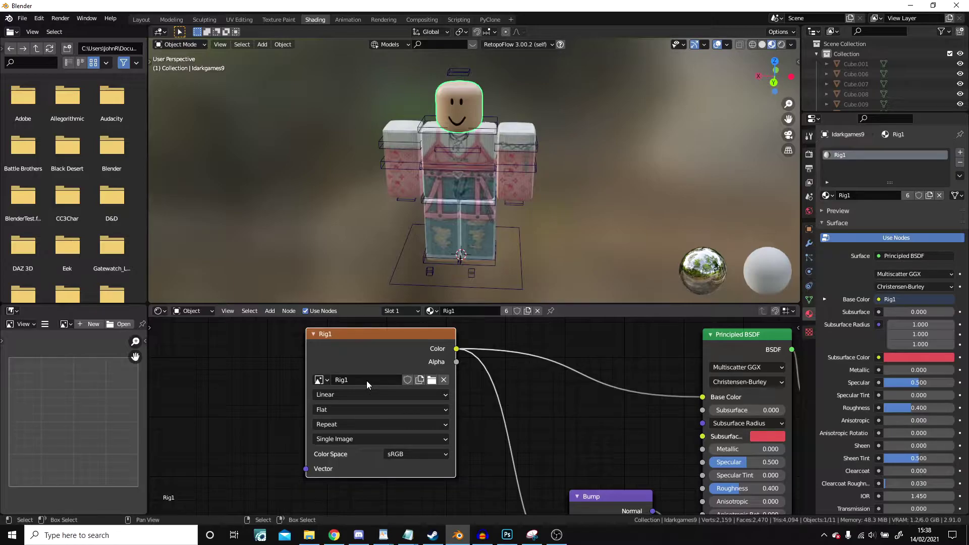
Step: Try to duplicate all selectable rig objects in top view, placing the copy about 4 m to the side and slightly behind the original
{"action": "scroll", "coordinate": [577, 452], "scroll_direction": "down", "scroll_amount": 5}
{"action": "middle_click_drag", "start_coordinate": [577, 451], "coordinate": [510, 378]}
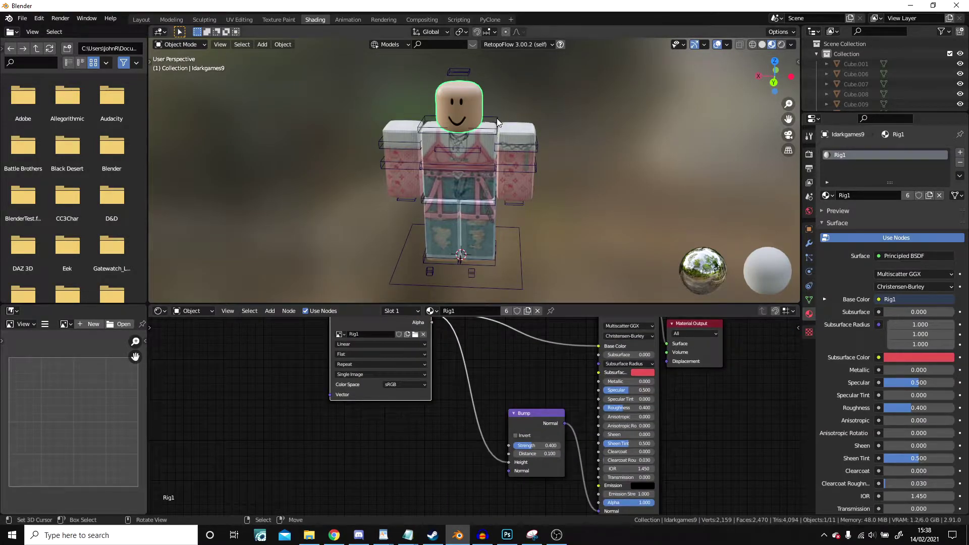
{"action": "scroll", "coordinate": [497, 121], "scroll_direction": "down", "scroll_amount": 2}
{"action": "scroll", "coordinate": [526, 362], "scroll_direction": "down", "scroll_amount": 1}
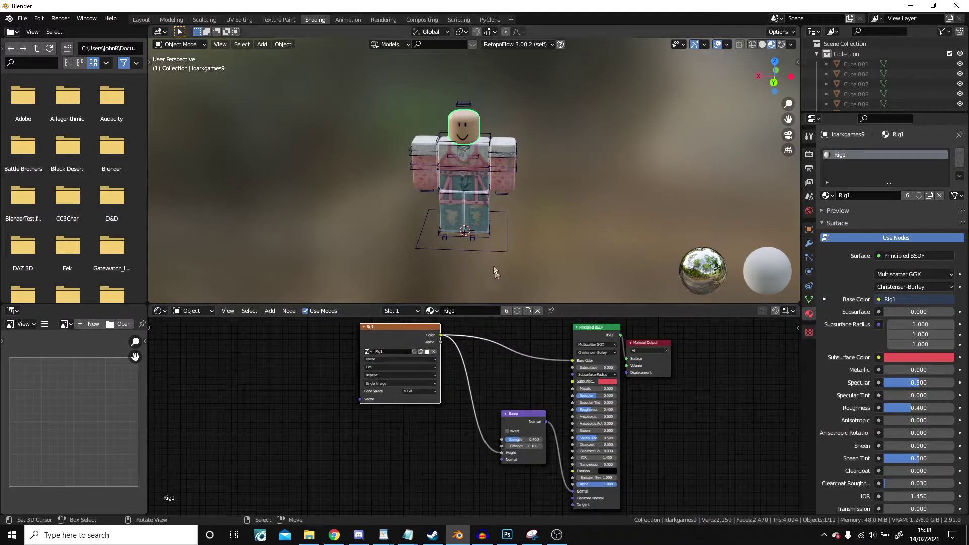
{"action": "left_click", "coordinate": [499, 232]}
{"action": "key", "text": "a"}
{"action": "scroll", "coordinate": [553, 215], "scroll_direction": "down", "scroll_amount": 2}
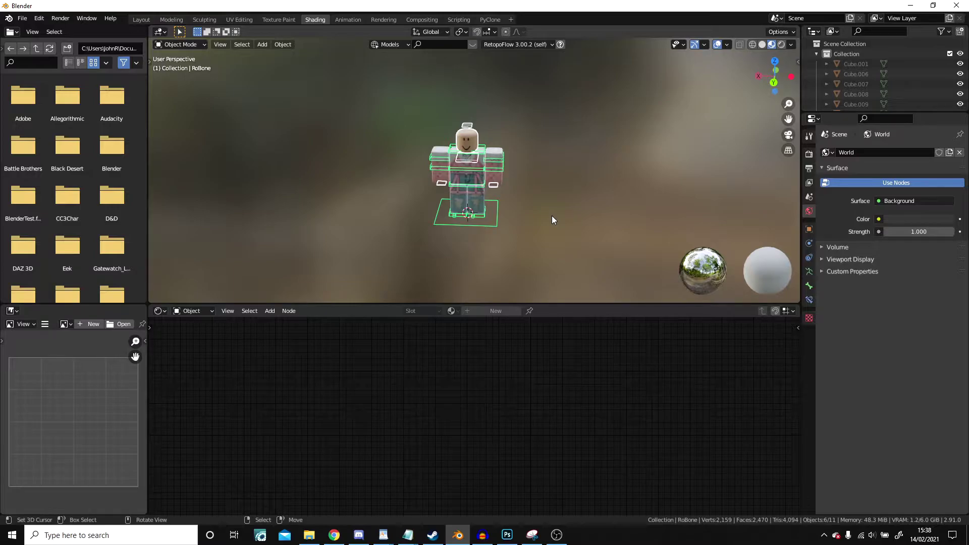
{"action": "key", "text": "KP_7"}
{"action": "scroll", "coordinate": [543, 211], "scroll_direction": "down", "scroll_amount": 2}
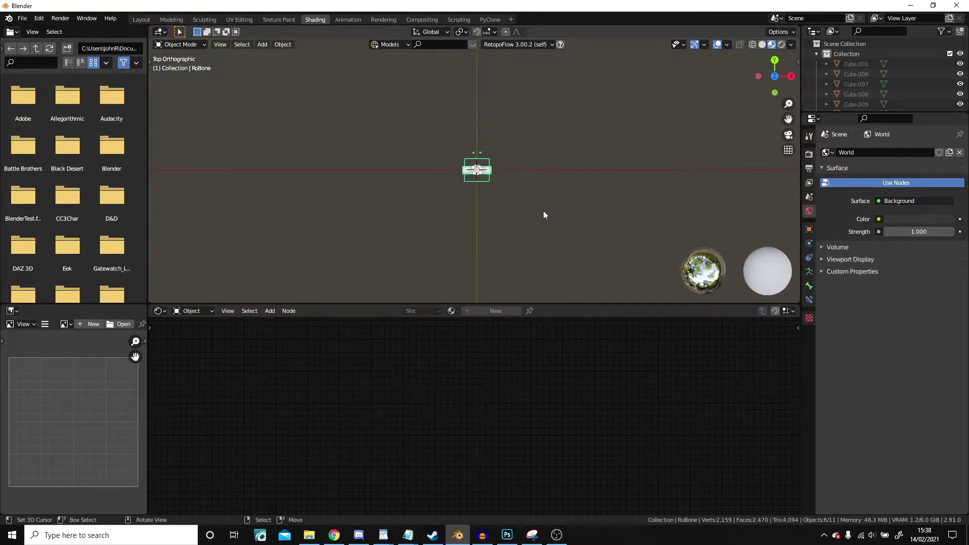
{"action": "scroll", "coordinate": [544, 212], "scroll_direction": "up", "scroll_amount": 2}
{"action": "middle_click_drag", "start_coordinate": [593, 155], "coordinate": [614, 159], "text": "shift"}
{"action": "scroll", "coordinate": [565, 187], "scroll_direction": "up", "scroll_amount": 4}
{"action": "key", "text": "shift+d"}
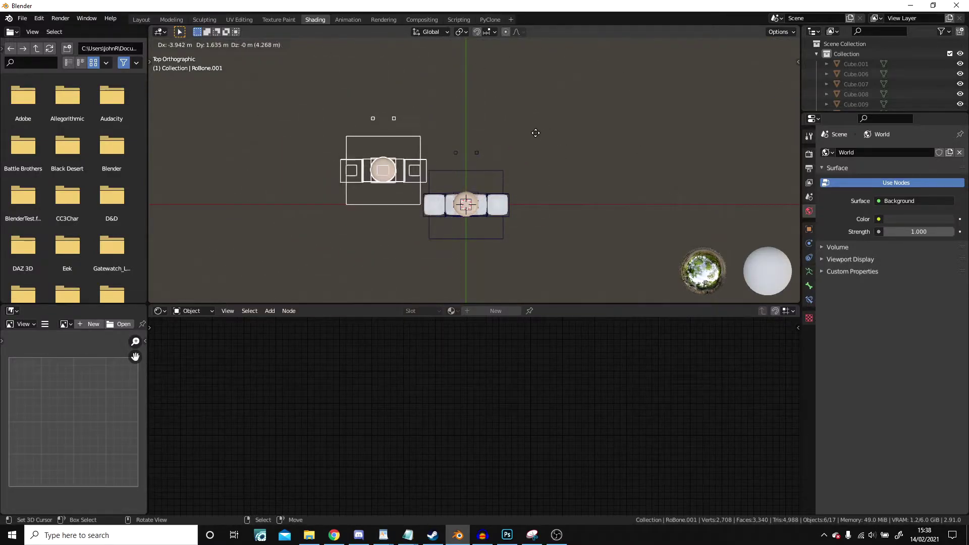
{"action": "left_click", "coordinate": [536, 135]}
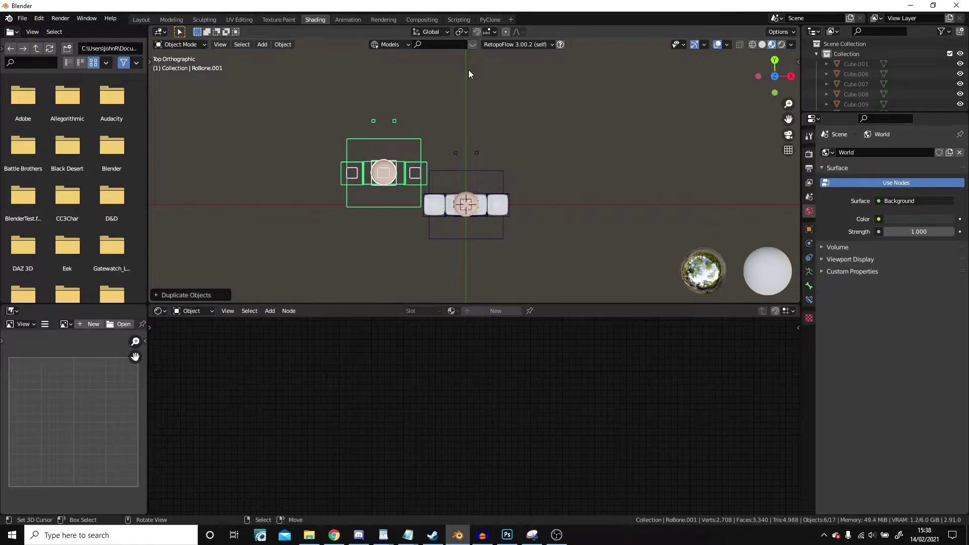
Step: Rotate the duplicated rig in top view and check it from the front
{"action": "key", "text": "r"}
{"action": "left_click", "coordinate": [543, 178]}
{"action": "middle_click_drag", "start_coordinate": [543, 177], "coordinate": [327, 81]}
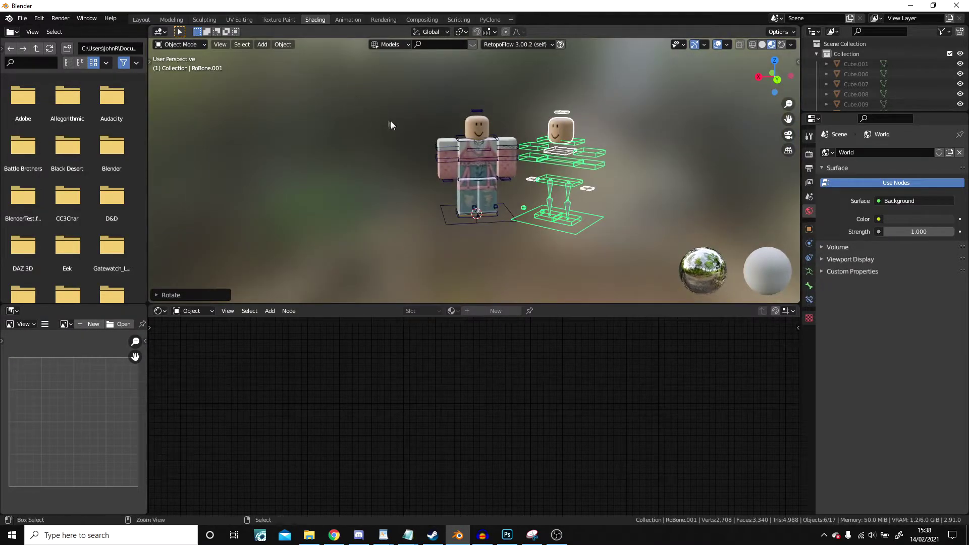
Step: Undo the rotation and the duplication of the rig
{"action": "key", "text": "ctrl+z"}
{"action": "key", "text": "ctrl+z"}
{"action": "middle_click_drag", "start_coordinate": [577, 167], "coordinate": [523, 141]}
{"action": "scroll", "coordinate": [468, 165], "scroll_direction": "up", "scroll_amount": 4}
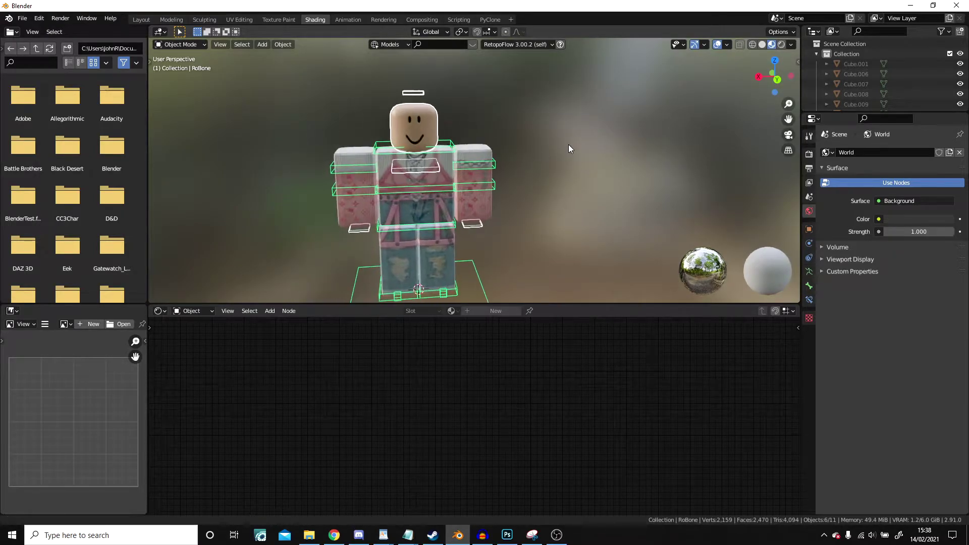
Step: Enlarge the Outliner and show its Selectable restriction toggles
{"action": "scroll", "coordinate": [569, 148], "scroll_direction": "down", "scroll_amount": 2}
{"action": "left_click_drag", "start_coordinate": [899, 111], "coordinate": [899, 246]}
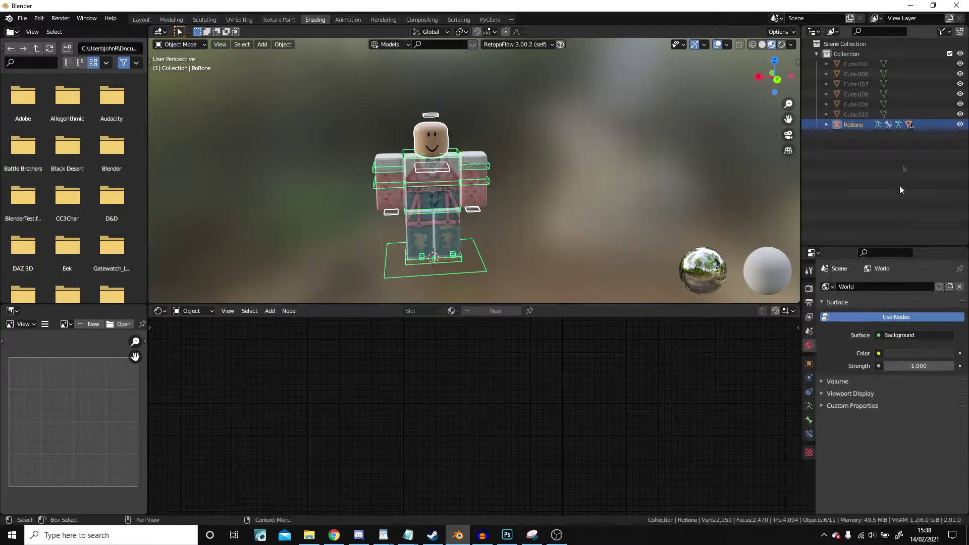
{"action": "left_click", "coordinate": [942, 33]}
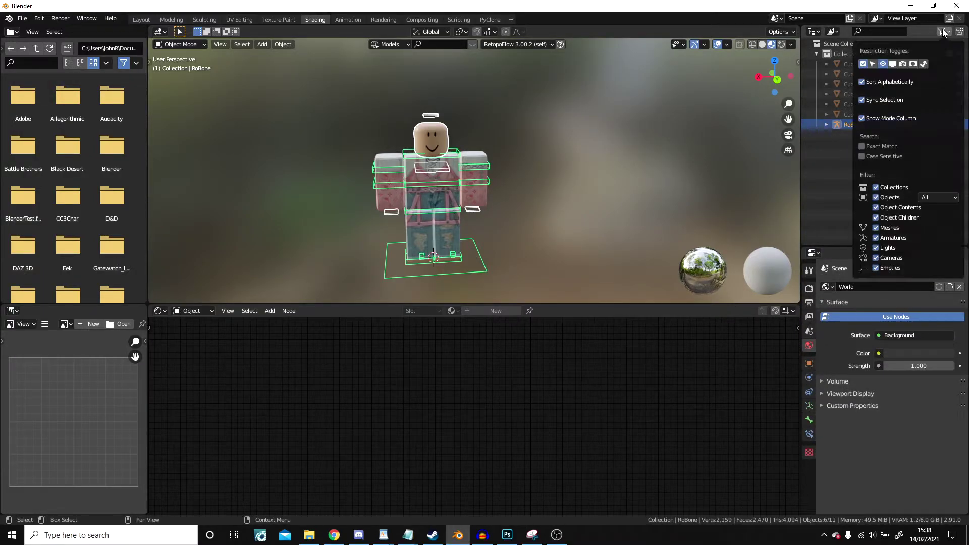
{"action": "left_click", "coordinate": [876, 64]}
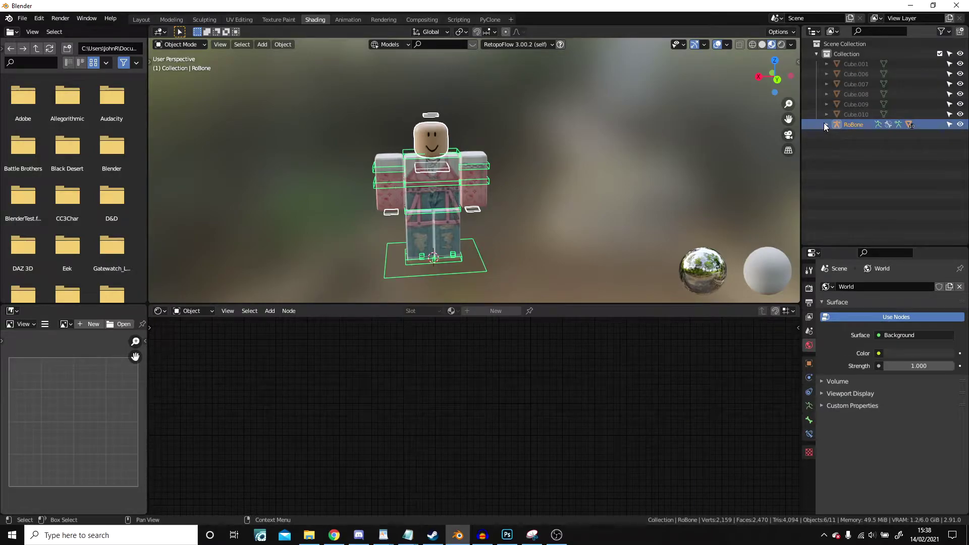
Step: Expand RoBone in the Outliner and make Left Leg, Mendula5, Mendula6, Mendula8 and Torso selectable
{"action": "left_click", "coordinate": [833, 136]}
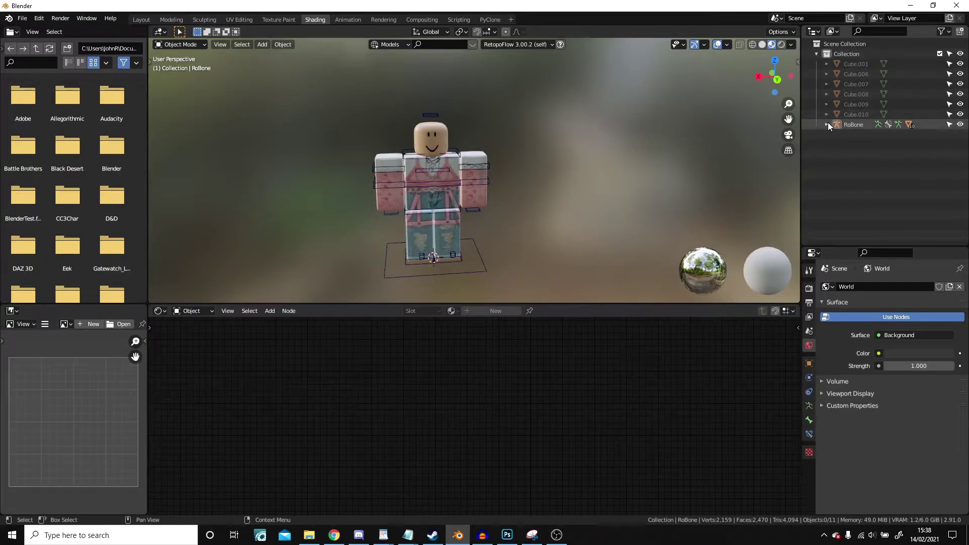
{"action": "left_click", "coordinate": [828, 124]}
{"action": "scroll", "coordinate": [874, 162], "scroll_direction": "down", "scroll_amount": 2}
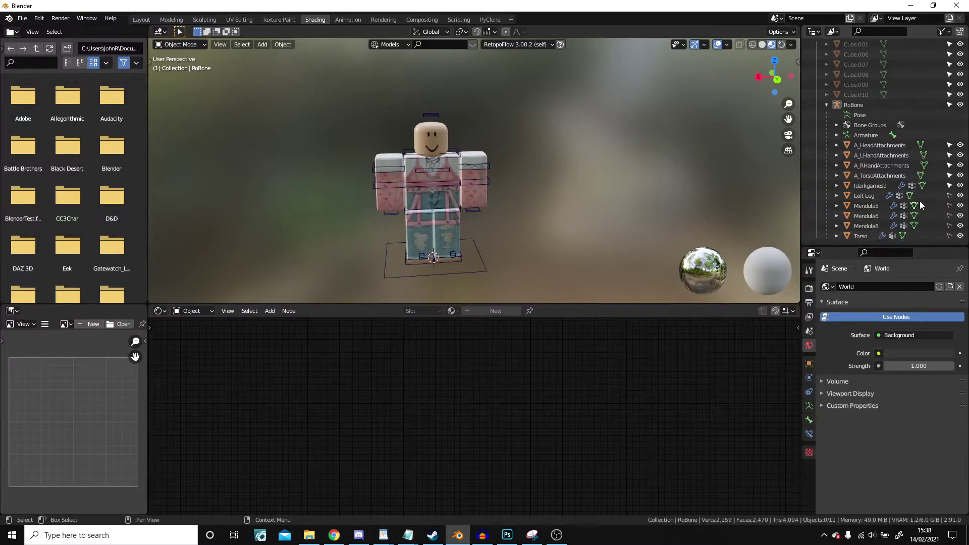
{"action": "left_click_drag", "start_coordinate": [950, 197], "coordinate": [954, 221]}
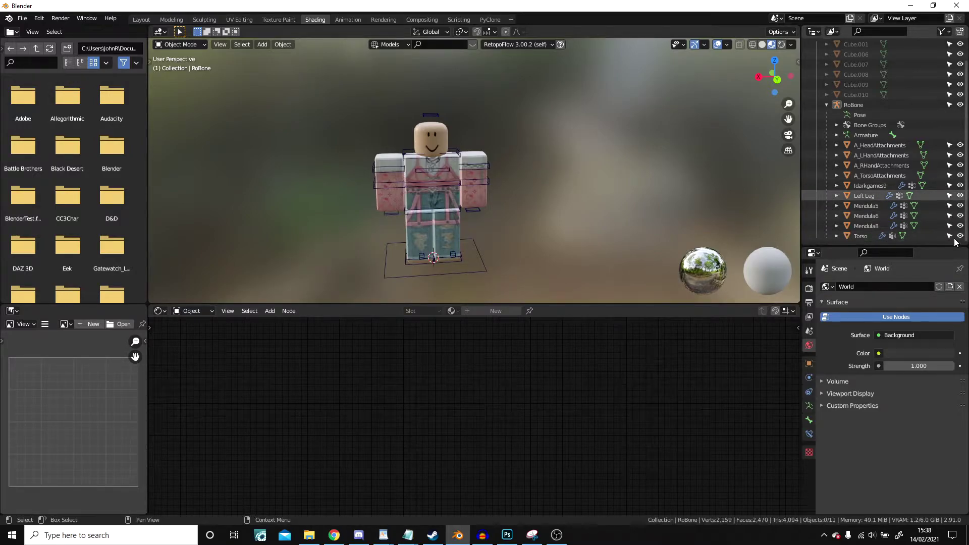
Step: Select the whole rig, duplicate it to one side of the original in top view, and rotate the copy about -42°
{"action": "key", "text": "a"}
{"action": "scroll", "coordinate": [570, 174], "scroll_direction": "down", "scroll_amount": 2}
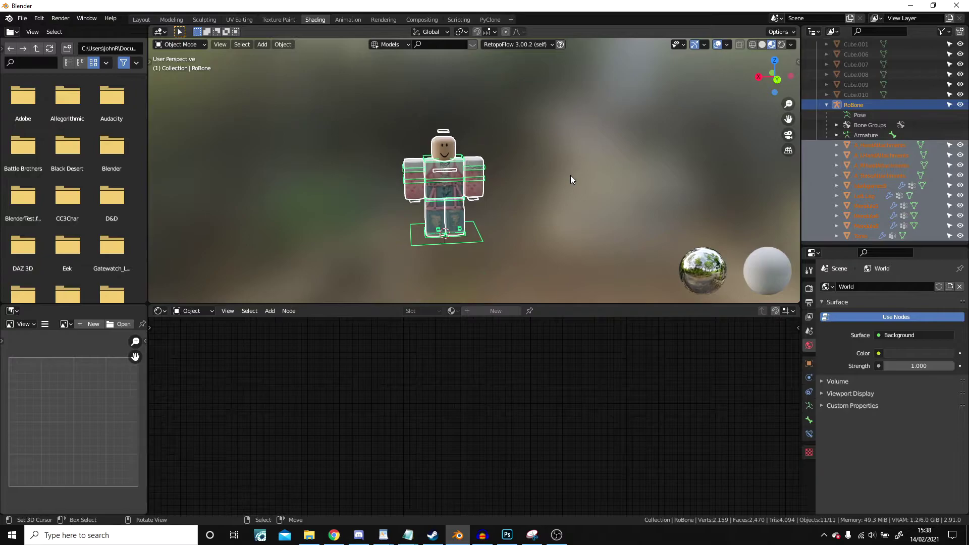
{"action": "key", "text": "KP_7"}
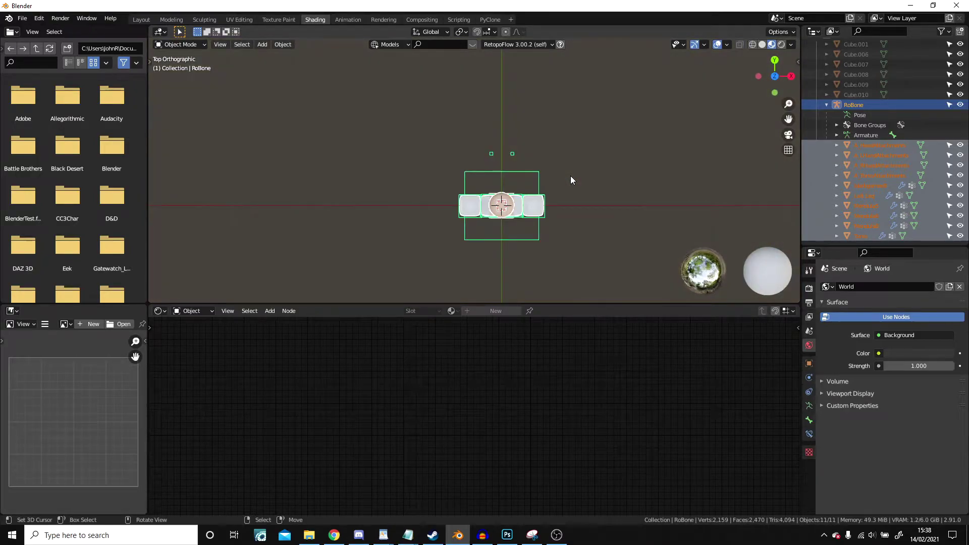
{"action": "key", "text": "shift+d"}
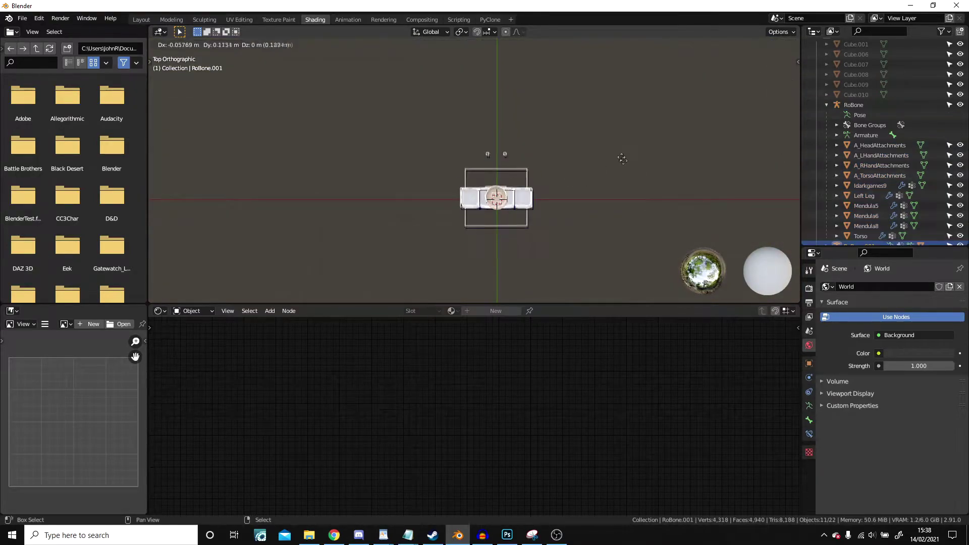
{"action": "key", "text": "r"}
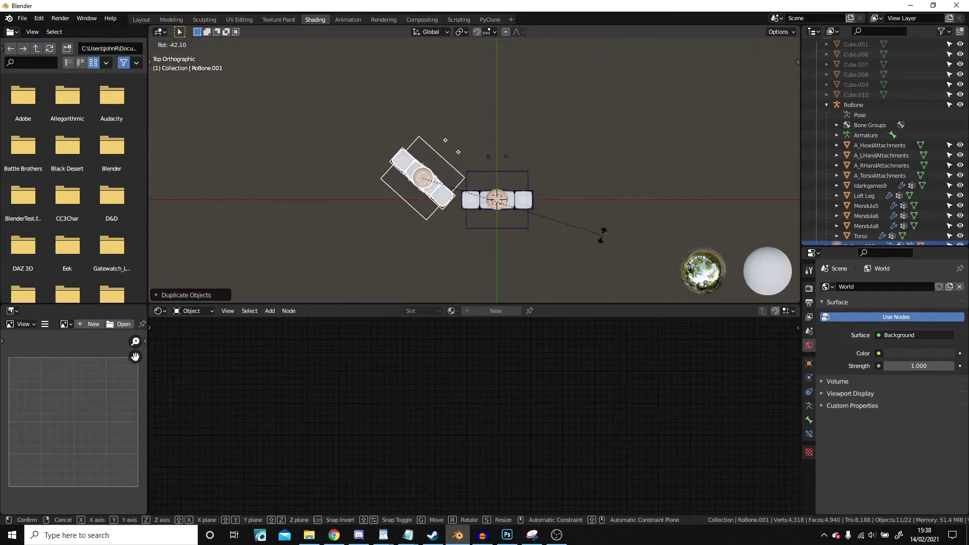
{"action": "left_click", "coordinate": [604, 199]}
{"action": "middle_click_drag", "start_coordinate": [604, 198], "coordinate": [407, 105]}
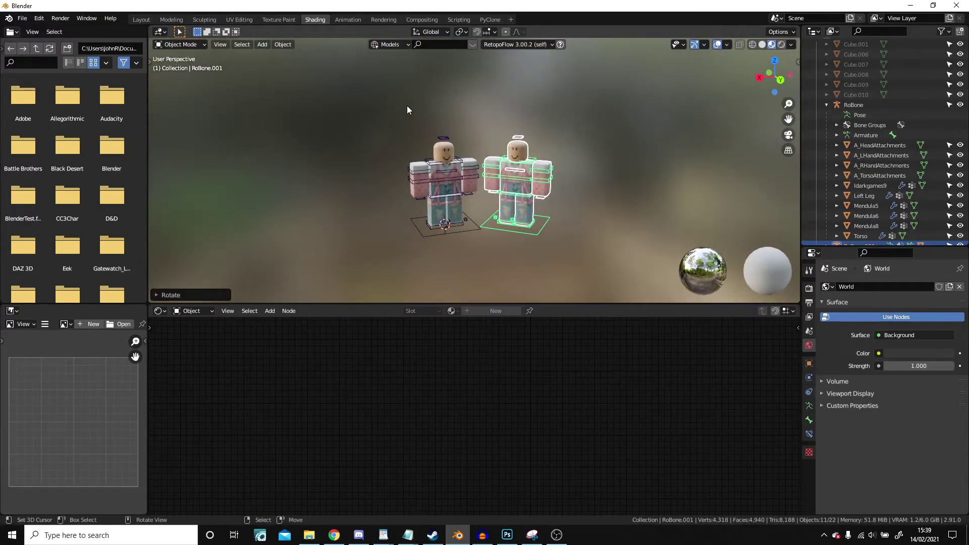
Step: Duplicate the rotated rig to the original's other side in top view, angling and positioning it to mirror the first copy
{"action": "key", "text": "KP_7"}
{"action": "key", "text": "shift+d"}
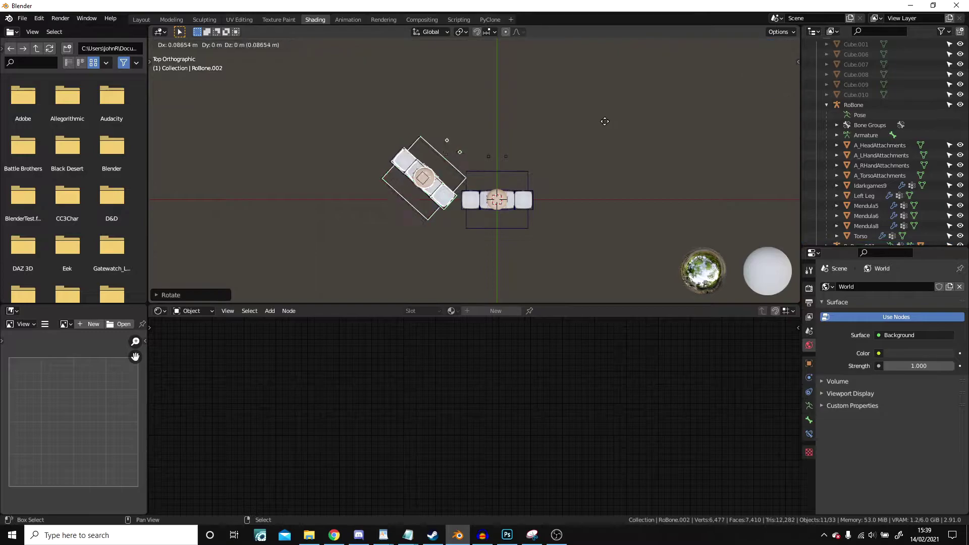
{"action": "left_click", "coordinate": [732, 121]}
{"action": "key", "text": "r"}
{"action": "left_click", "coordinate": [532, 71]}
{"action": "key", "text": "g"}
{"action": "left_click", "coordinate": [586, 104]}
{"action": "middle_click_drag", "start_coordinate": [588, 103], "coordinate": [365, 253]}
{"action": "scroll", "coordinate": [365, 254], "scroll_direction": "up", "scroll_amount": 3}
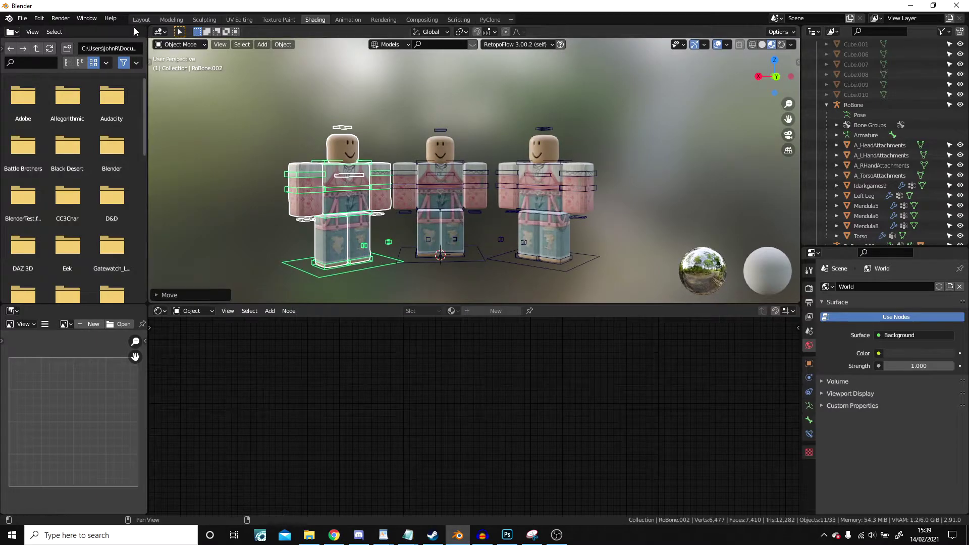
Step: Check which material is assigned to the head of each of the three rigs
{"action": "left_click", "coordinate": [554, 149]}
{"action": "middle_click_drag", "start_coordinate": [554, 149], "coordinate": [505, 238]}
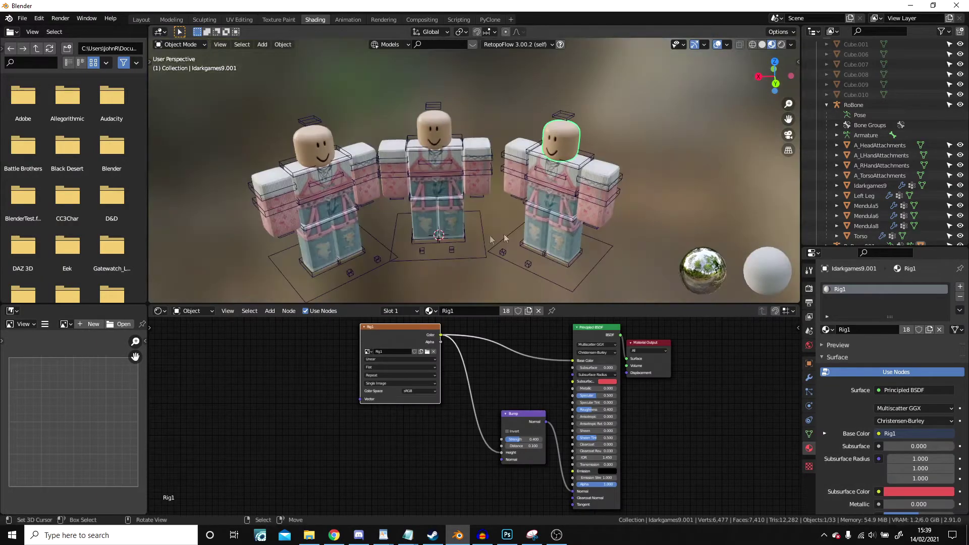
{"action": "left_click", "coordinate": [437, 132]}
{"action": "left_click", "coordinate": [313, 148]}
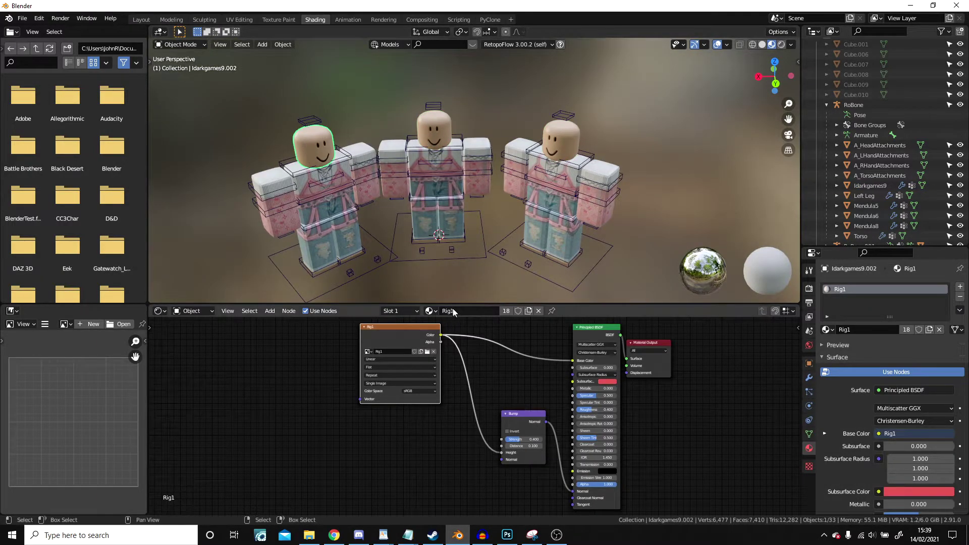
{"action": "left_click", "coordinate": [437, 126]}
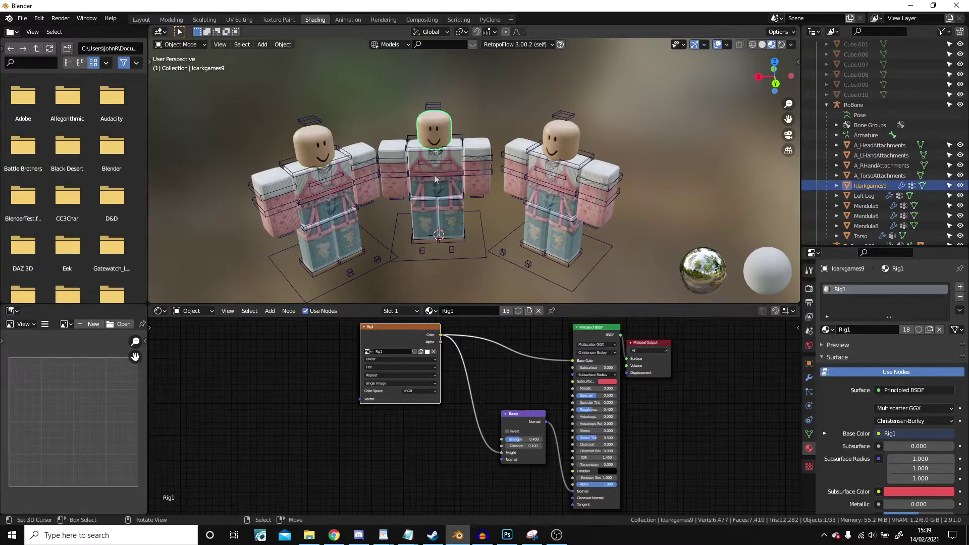
Step: Unlink the Rig1 material from the first duplicate's head and give it a new material named Rig2
{"action": "left_click", "coordinate": [564, 130]}
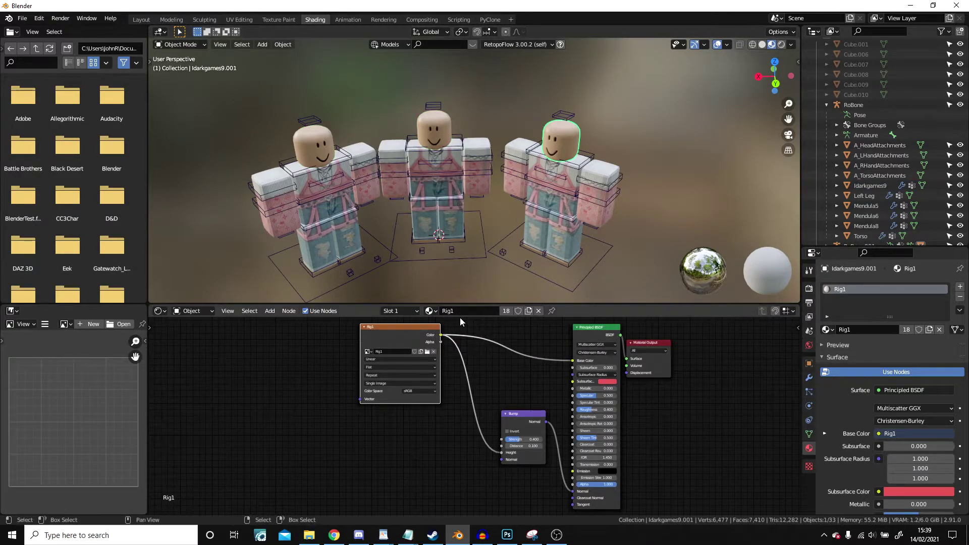
{"action": "scroll", "coordinate": [459, 235], "scroll_direction": "up", "scroll_amount": 2}
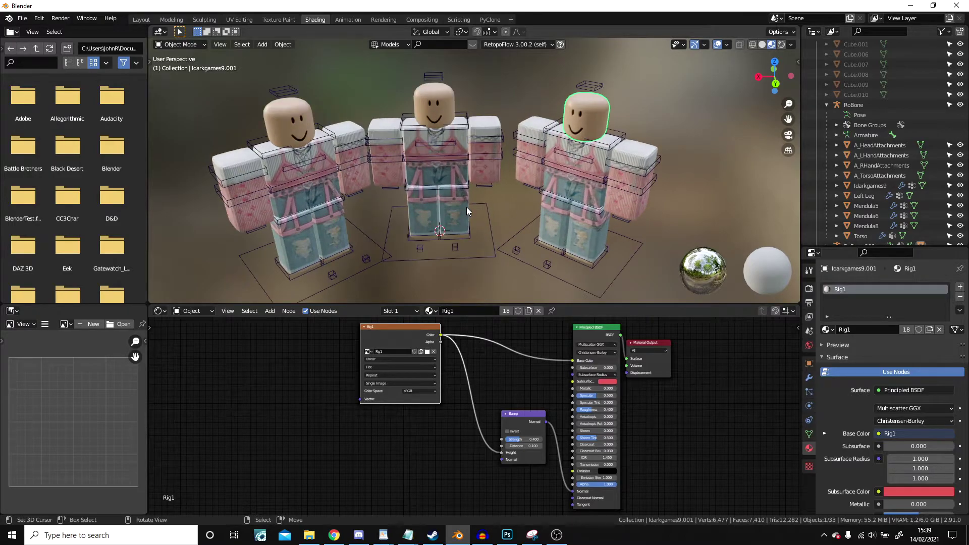
{"action": "left_click", "coordinate": [539, 311]}
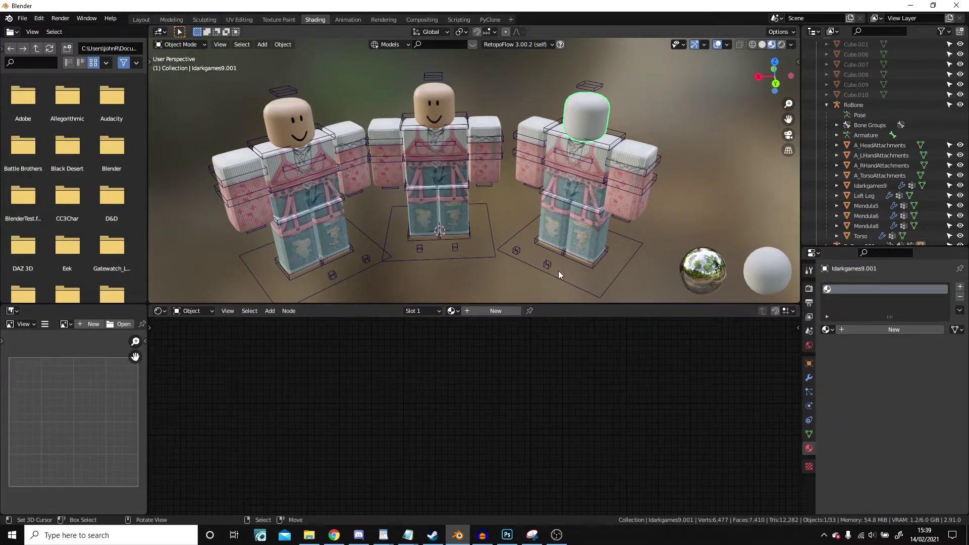
{"action": "left_click", "coordinate": [488, 311]}
{"action": "double_click", "coordinate": [483, 310]}
{"action": "type", "text": "R"}
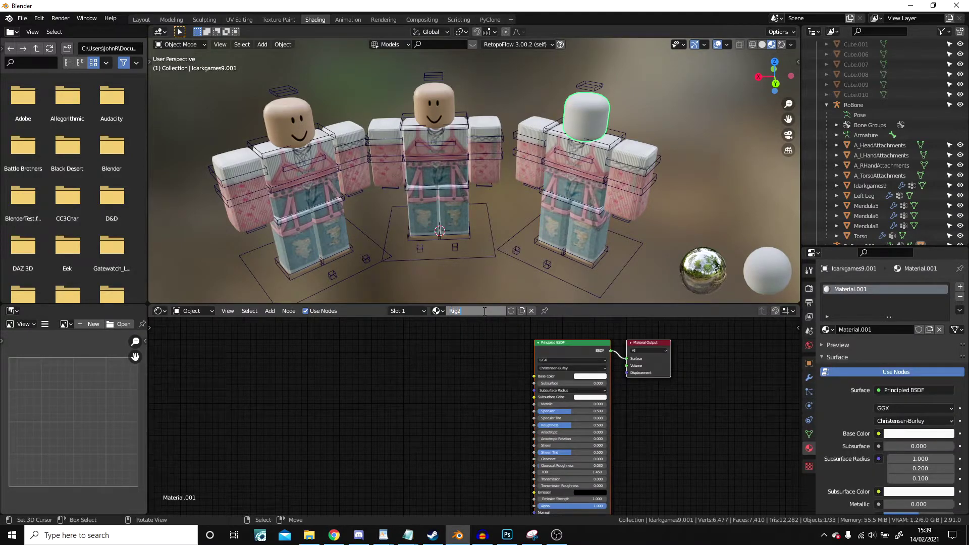
{"action": "type", "text": "ig2"}
{"action": "key", "text": "Return"}
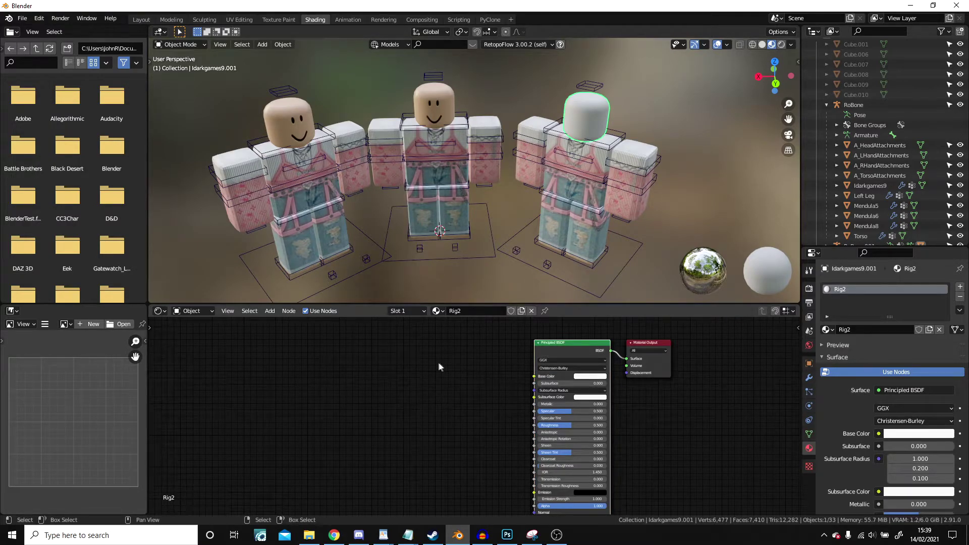
Step: Add an Image Texture node to the Rig2 material and connect its Color output to the Principled BSDF's Base Color
{"action": "key", "text": "shift+a"}
{"action": "key", "text": "Escape"}
{"action": "key", "text": "shift+a"}
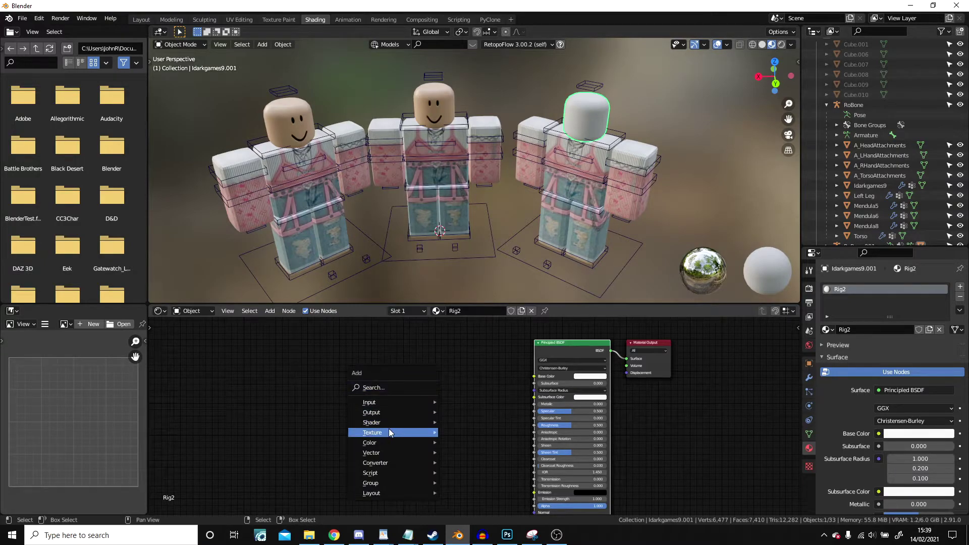
{"action": "mouse_move", "coordinate": [392, 433]}
{"action": "left_click", "coordinate": [469, 343]}
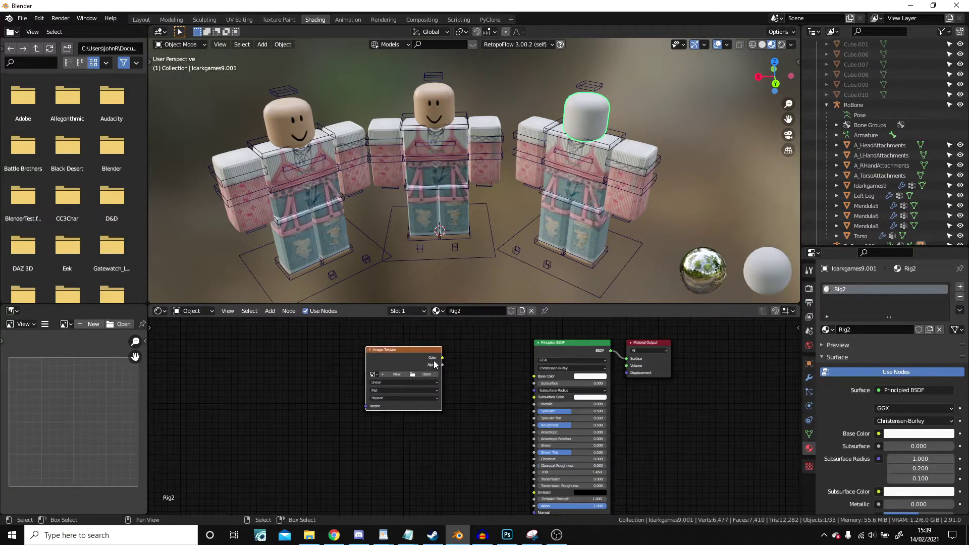
{"action": "left_click_drag", "start_coordinate": [443, 359], "coordinate": [534, 376]}
Step: Load Tex.png from the Blender\Tutorial\Texture2 folder into the Rig2 material's Image Texture node
{"action": "left_click", "coordinate": [427, 376]}
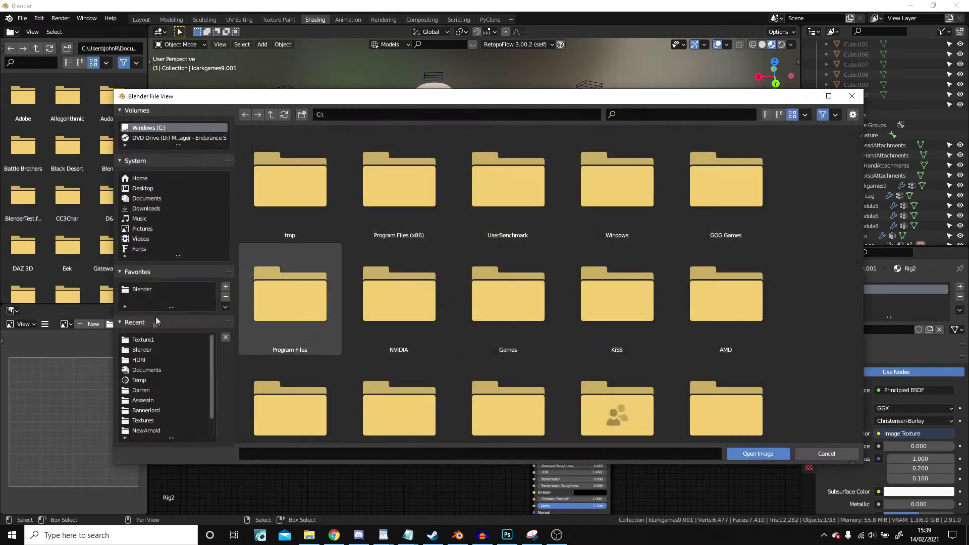
{"action": "left_click", "coordinate": [141, 290]}
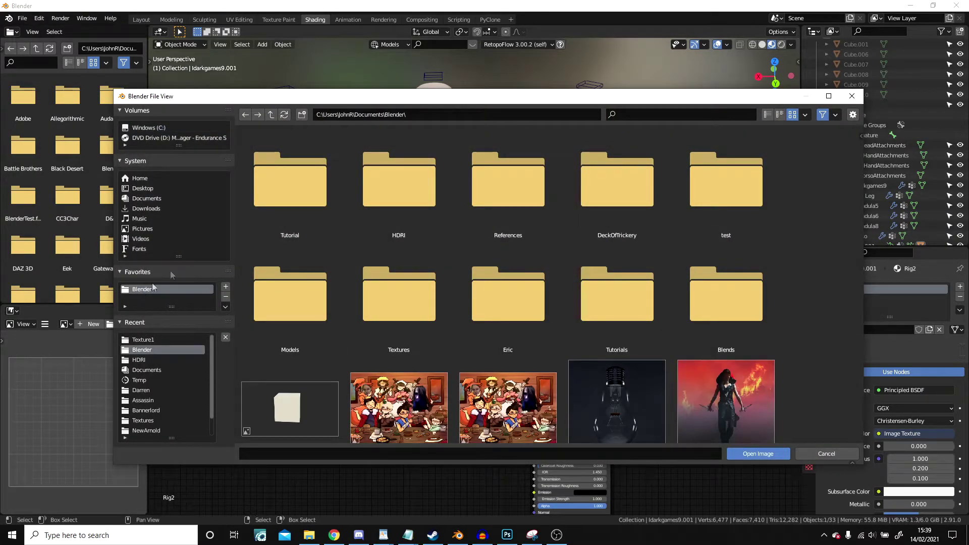
{"action": "left_click", "coordinate": [252, 176]}
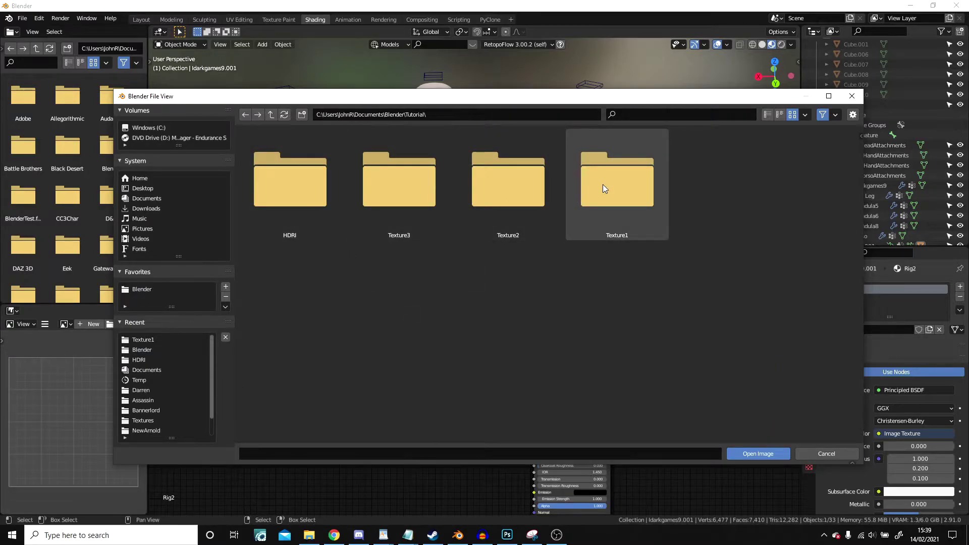
{"action": "left_click", "coordinate": [528, 188]}
{"action": "double_click", "coordinate": [528, 187]}
{"action": "left_click", "coordinate": [293, 182]}
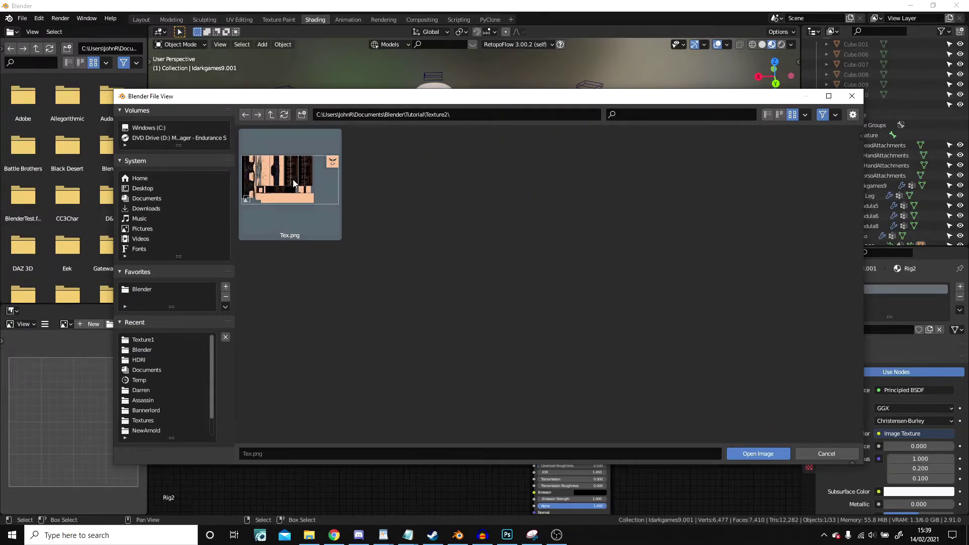
{"action": "left_click", "coordinate": [780, 453]}
Step: Assign the existing Rig2 material to the torso and both arms of the first duplicate rig
{"action": "middle_click_drag", "start_coordinate": [604, 171], "coordinate": [347, 251]}
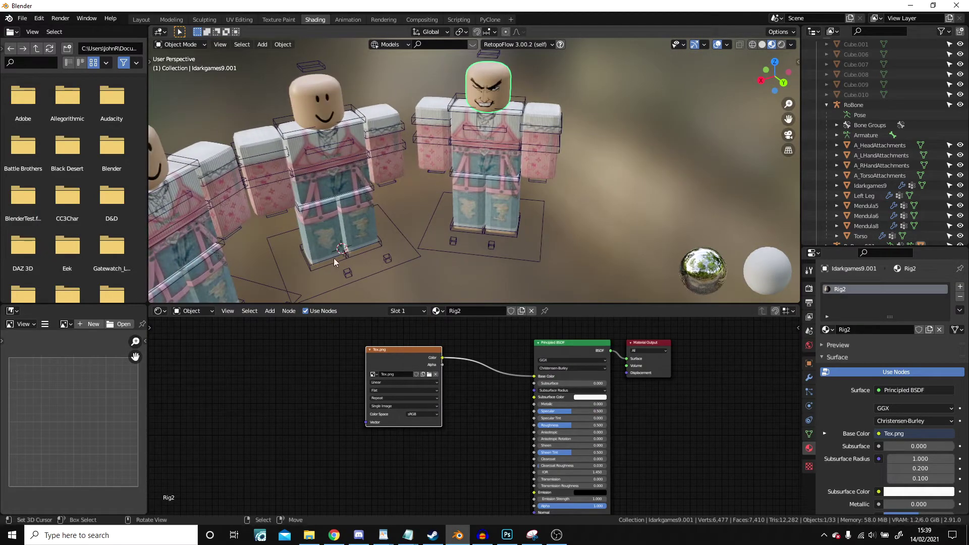
{"action": "left_click", "coordinate": [504, 124]}
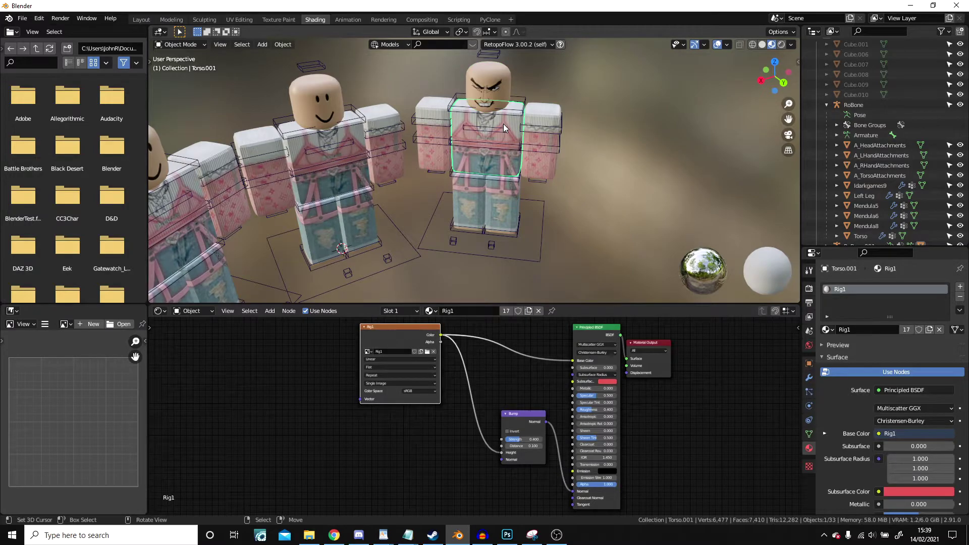
{"action": "left_click", "coordinate": [430, 310]}
{"action": "left_click", "coordinate": [444, 345]}
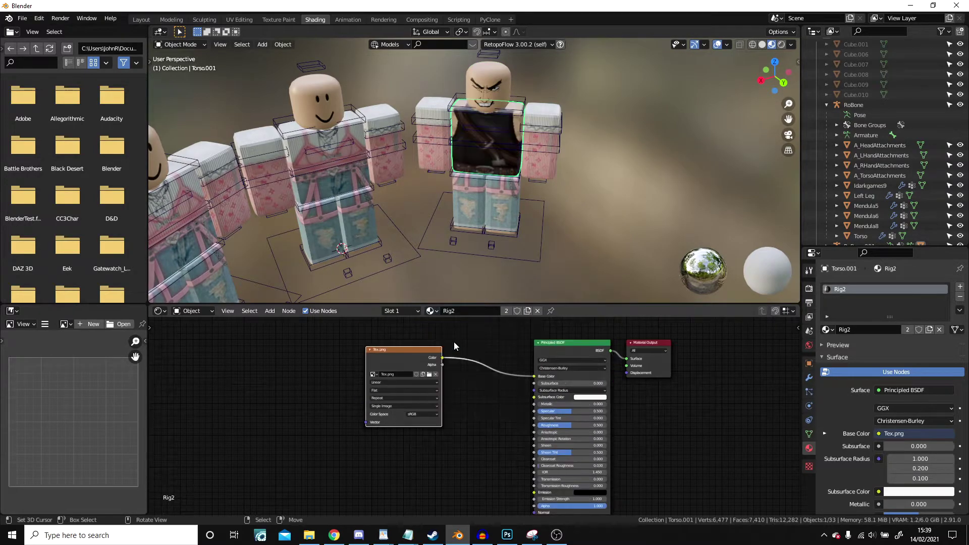
{"action": "left_click", "coordinate": [437, 107]}
{"action": "left_click", "coordinate": [429, 310]}
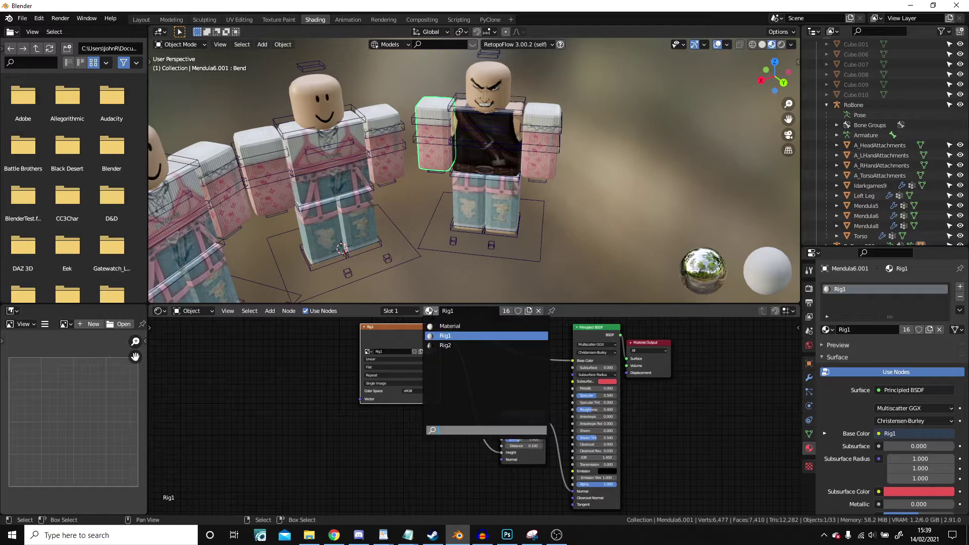
{"action": "left_click", "coordinate": [442, 336]}
{"action": "left_click", "coordinate": [543, 121]}
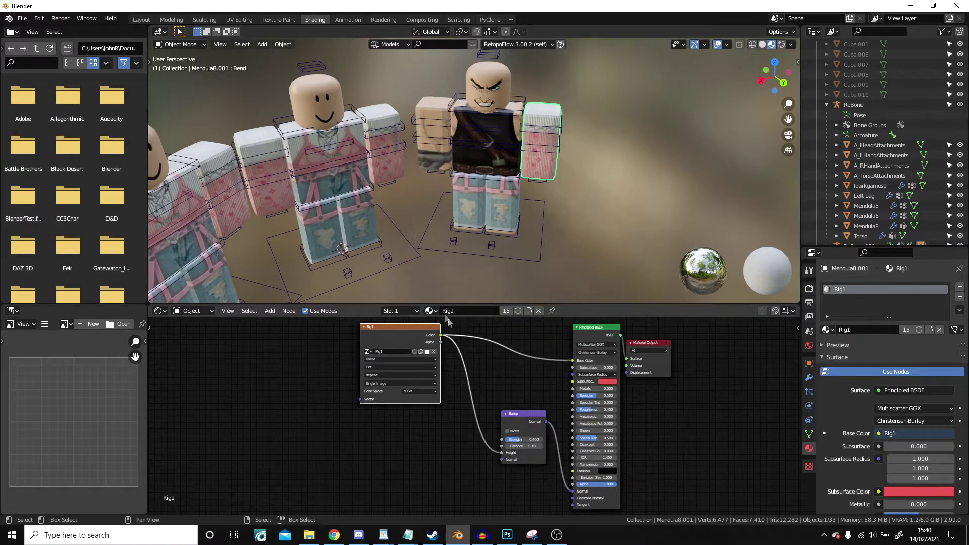
{"action": "left_click", "coordinate": [428, 311]}
{"action": "left_click", "coordinate": [445, 345]}
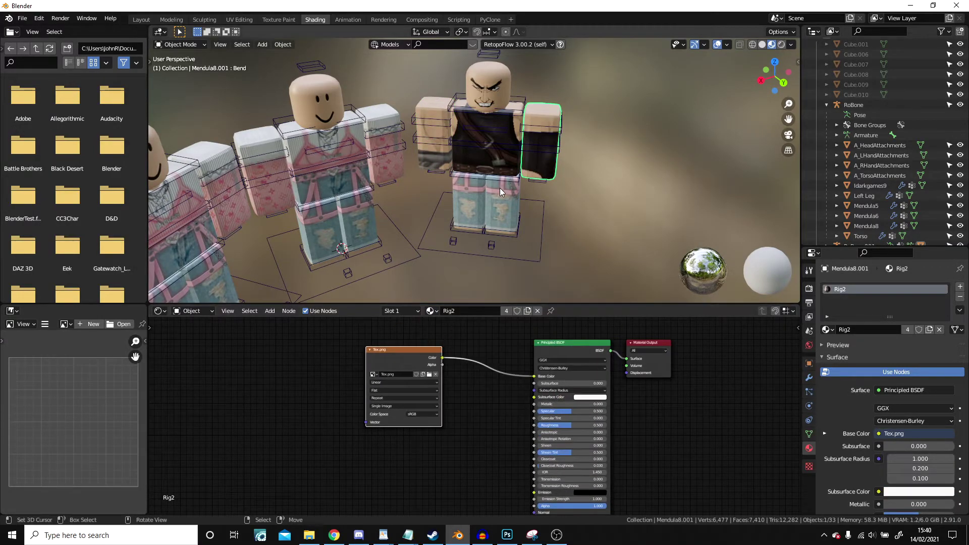
Step: Assign the Rig2 material to both legs of the first duplicate rig
{"action": "left_click", "coordinate": [503, 202]}
{"action": "left_click", "coordinate": [429, 310]}
{"action": "left_click", "coordinate": [443, 345]}
{"action": "left_click", "coordinate": [465, 198]}
{"action": "left_click", "coordinate": [429, 311]}
{"action": "left_click", "coordinate": [445, 345]}
Step: Unlink the Rig1 material from the second duplicate's head and give it a new material named Rig3
{"action": "scroll", "coordinate": [472, 197], "scroll_direction": "down", "scroll_amount": 4}
{"action": "middle_click_drag", "start_coordinate": [472, 196], "coordinate": [473, 230]}
{"action": "key", "text": "alt+a"}
{"action": "middle_click_drag", "start_coordinate": [387, 221], "coordinate": [398, 108]}
{"action": "left_click", "coordinate": [398, 108]}
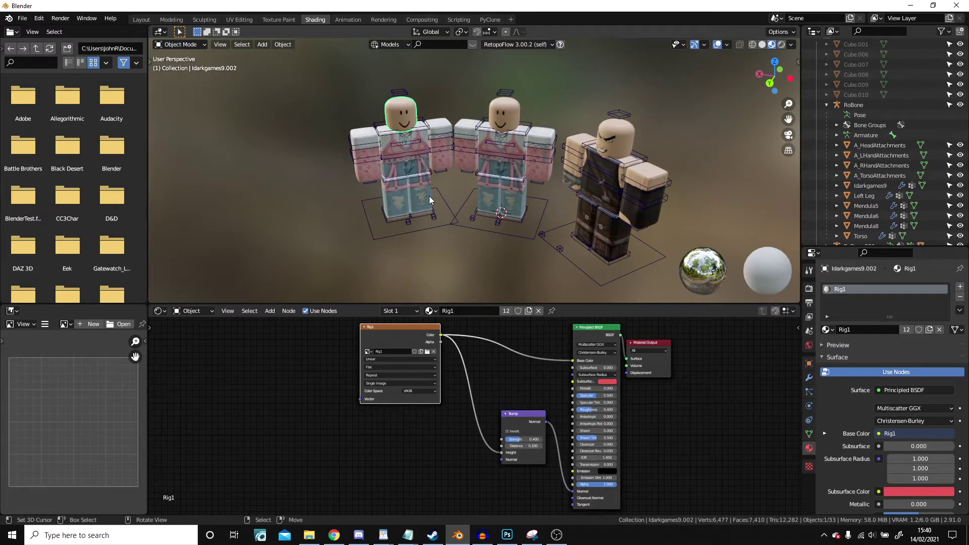
{"action": "left_click", "coordinate": [538, 311]}
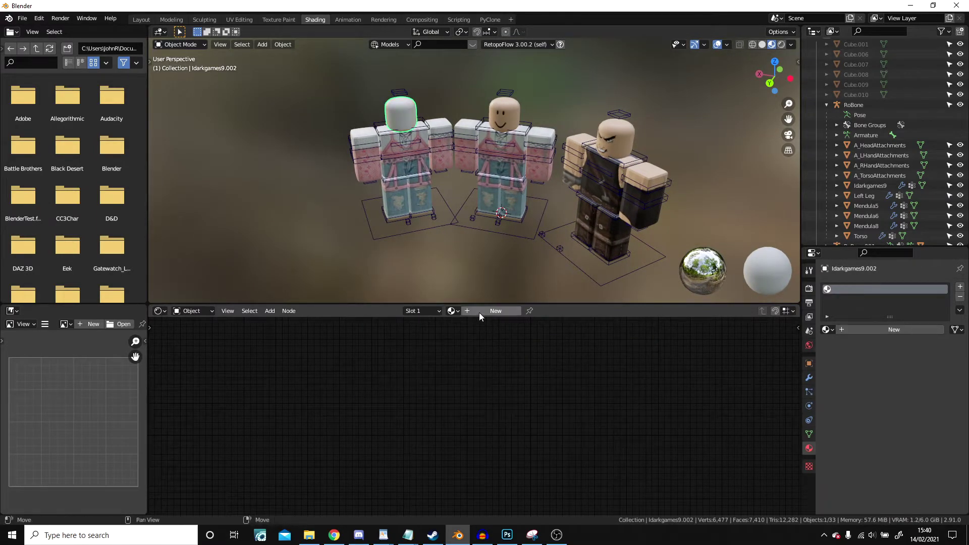
{"action": "left_click", "coordinate": [480, 312]}
{"action": "left_click", "coordinate": [479, 311]}
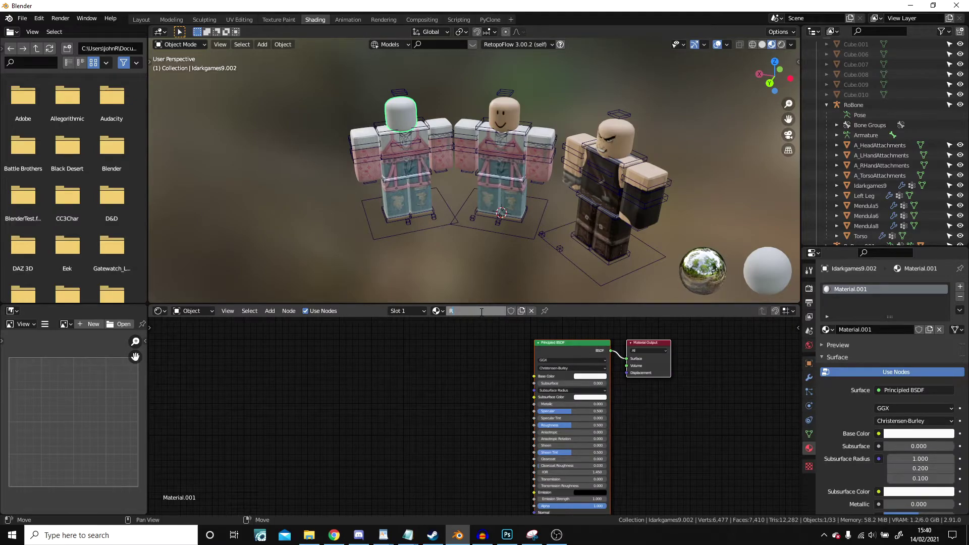
{"action": "type", "text": "Rig3"}
{"action": "key", "text": "Return"}
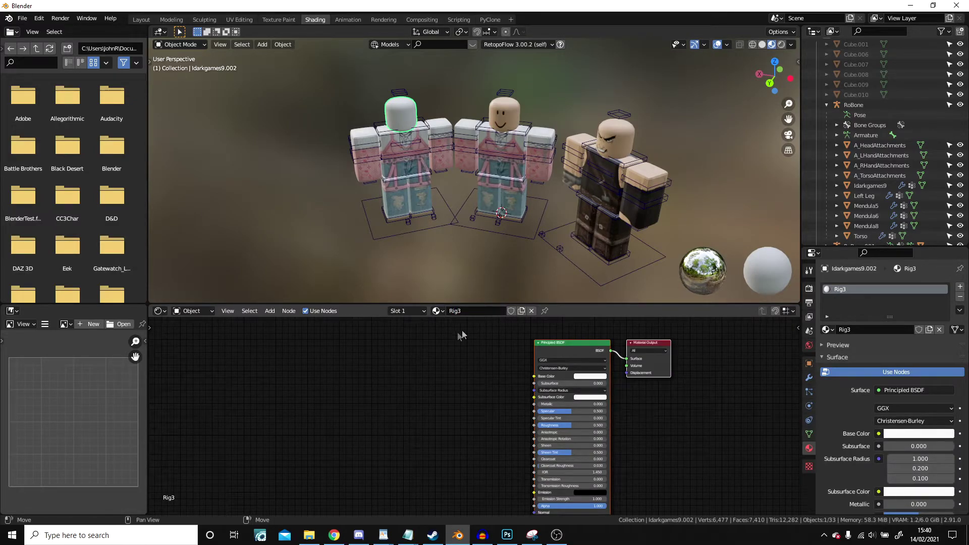
Step: Add an Image Texture node to the Rig3 material and connect its Color output to the Principled BSDF's Base Color
{"action": "key", "text": "shift+a"}
{"action": "mouse_move", "coordinate": [385, 363]}
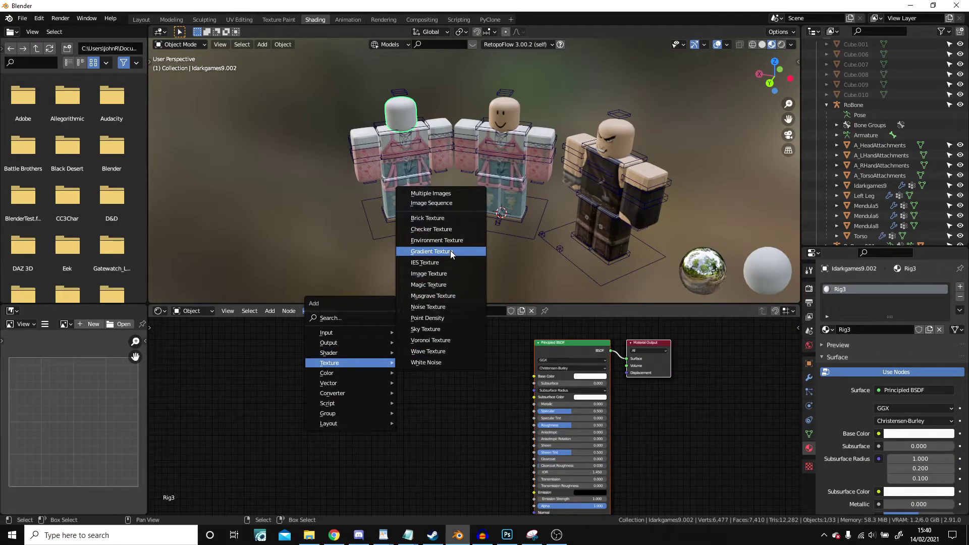
{"action": "left_click", "coordinate": [438, 274]}
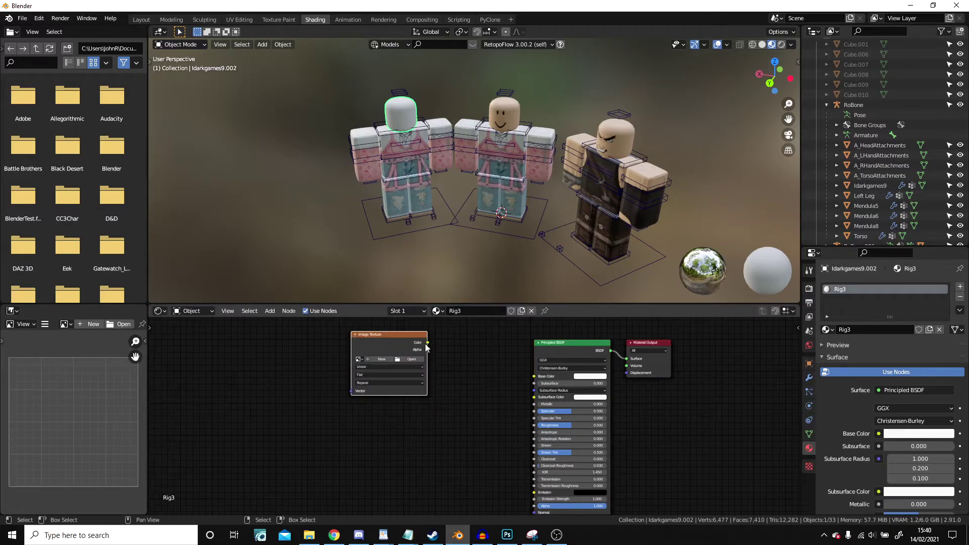
{"action": "left_click_drag", "start_coordinate": [428, 343], "coordinate": [534, 376]}
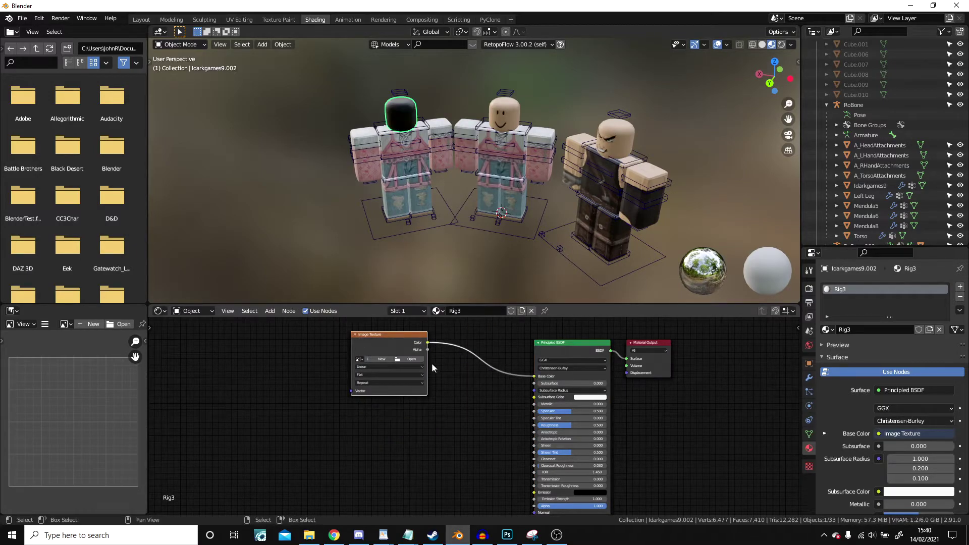
Step: Load Tex.png from the Blender\Tutorial\Texture3 folder into the Rig3 Image Texture node and shift the node slightly away from the shader
{"action": "left_click", "coordinate": [411, 359]}
{"action": "left_click", "coordinate": [152, 292]}
{"action": "double_click", "coordinate": [299, 193]}
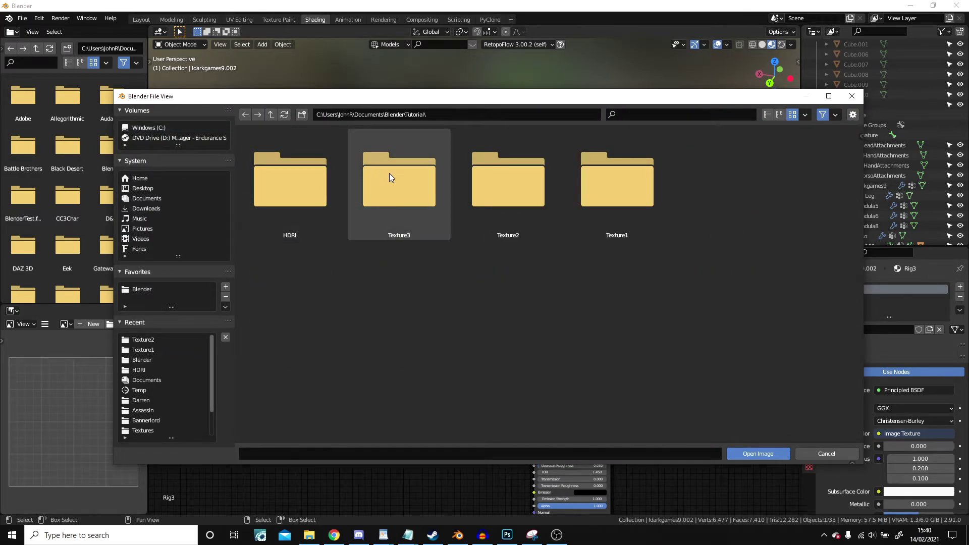
{"action": "double_click", "coordinate": [390, 176]}
{"action": "left_click", "coordinate": [309, 177]}
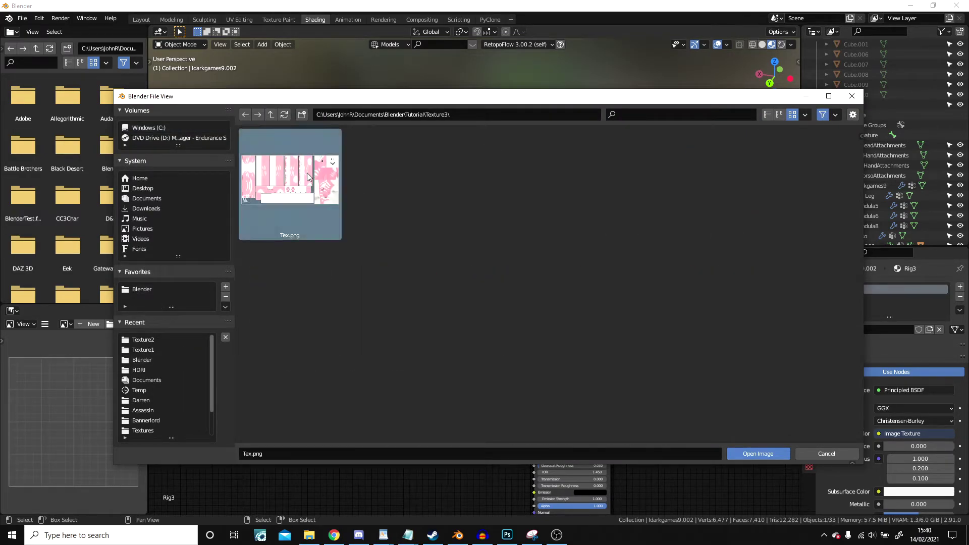
{"action": "left_click", "coordinate": [747, 452]}
{"action": "left_click_drag", "start_coordinate": [359, 343], "coordinate": [348, 329]}
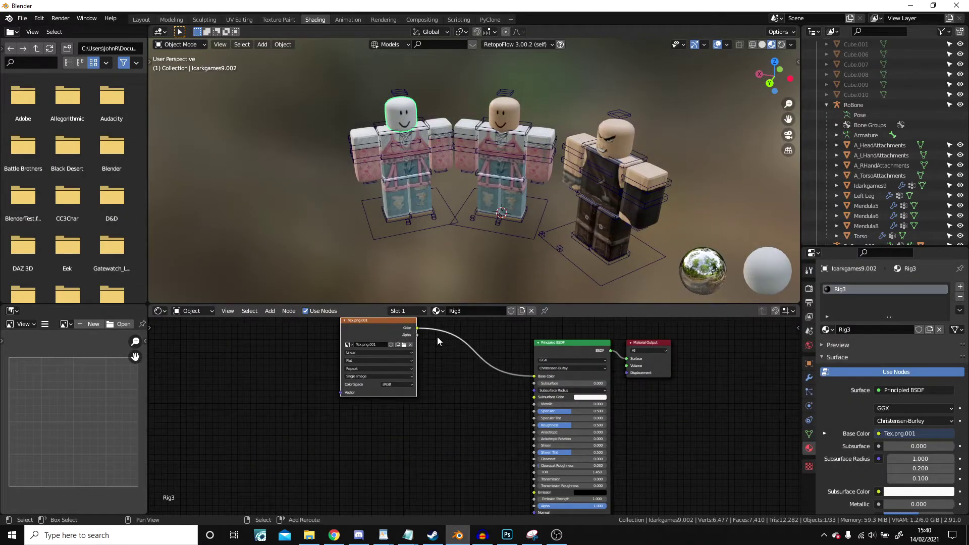
Step: Assign the Rig3 material to both arms of the second duplicate rig
{"action": "left_click", "coordinate": [365, 137]}
{"action": "scroll", "coordinate": [364, 138], "scroll_direction": "up", "scroll_amount": 5}
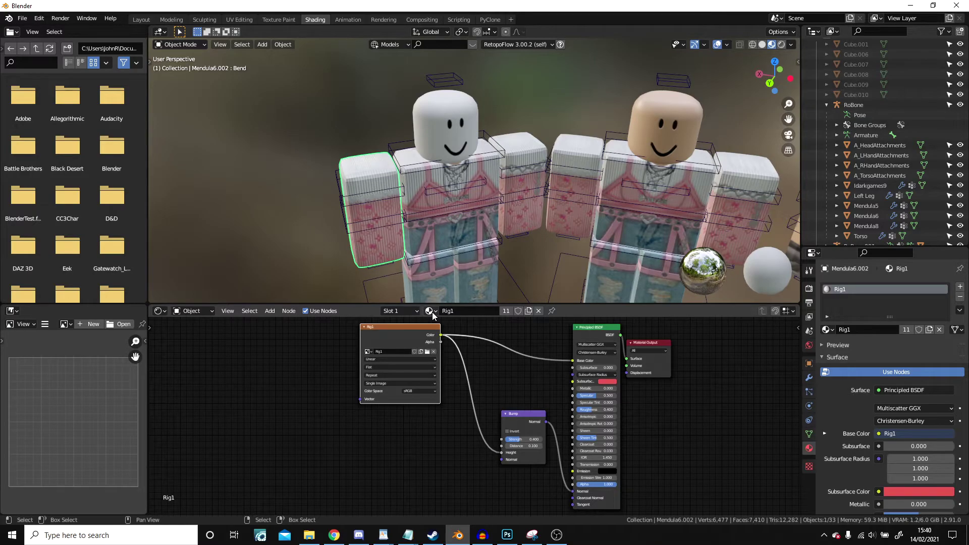
{"action": "scroll", "coordinate": [512, 190], "scroll_direction": "down", "scroll_amount": 3}
{"action": "middle_click_drag", "start_coordinate": [546, 196], "coordinate": [513, 182], "text": "shift"}
{"action": "left_click", "coordinate": [435, 312]}
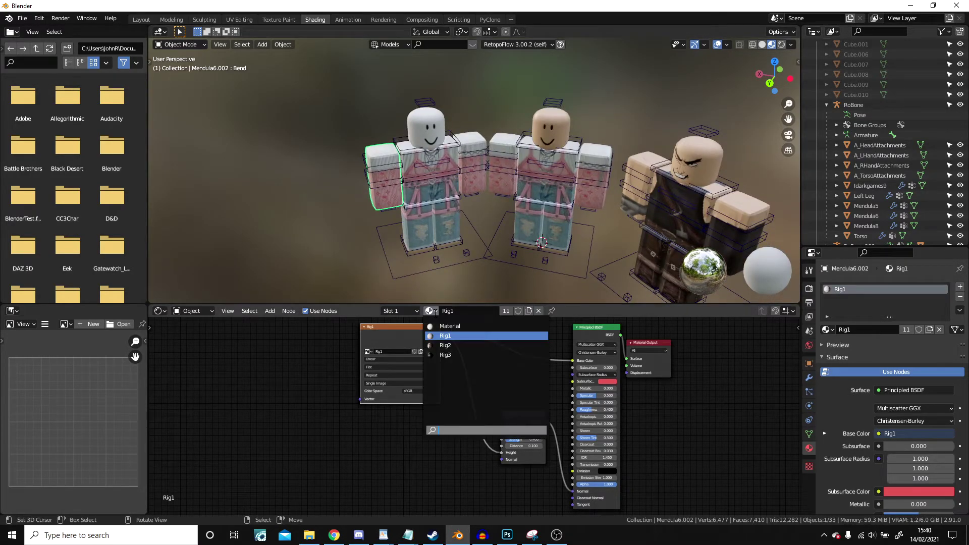
{"action": "left_click", "coordinate": [446, 355]}
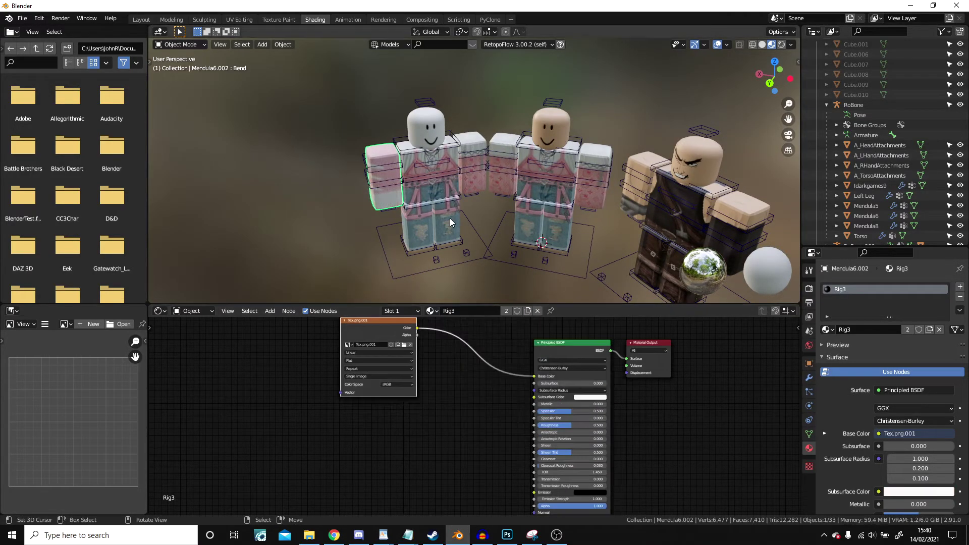
{"action": "left_click", "coordinate": [687, 167]}
{"action": "left_click", "coordinate": [479, 142]}
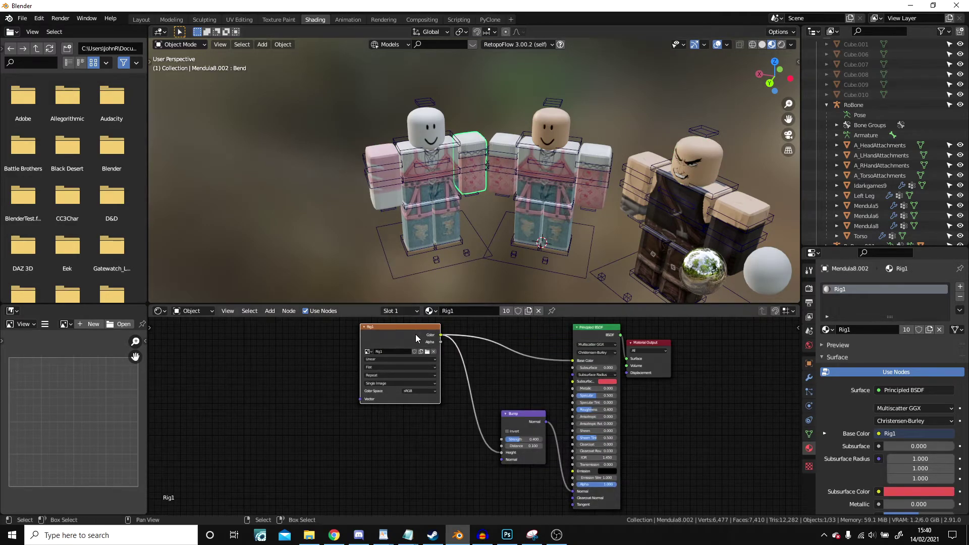
{"action": "left_click", "coordinate": [431, 311]}
{"action": "left_click", "coordinate": [445, 355]}
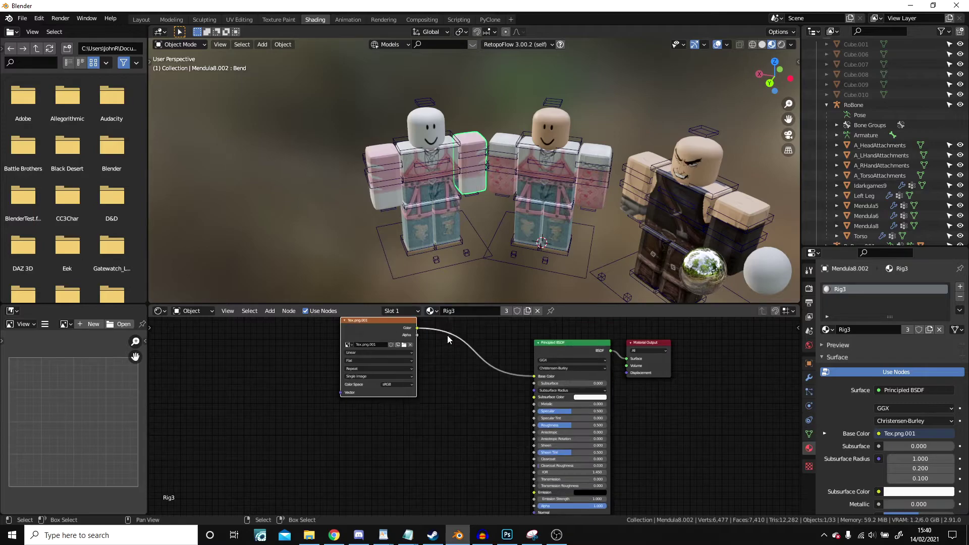
Step: Assign the Rig3 material to the torso and both legs of the second duplicate rig
{"action": "left_click", "coordinate": [428, 166]}
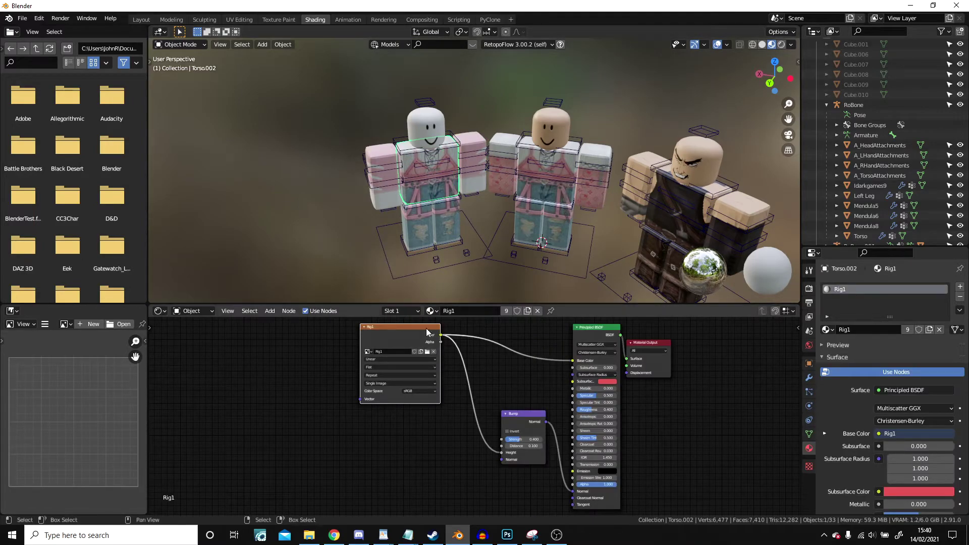
{"action": "left_click", "coordinate": [431, 311]}
{"action": "left_click", "coordinate": [445, 355]}
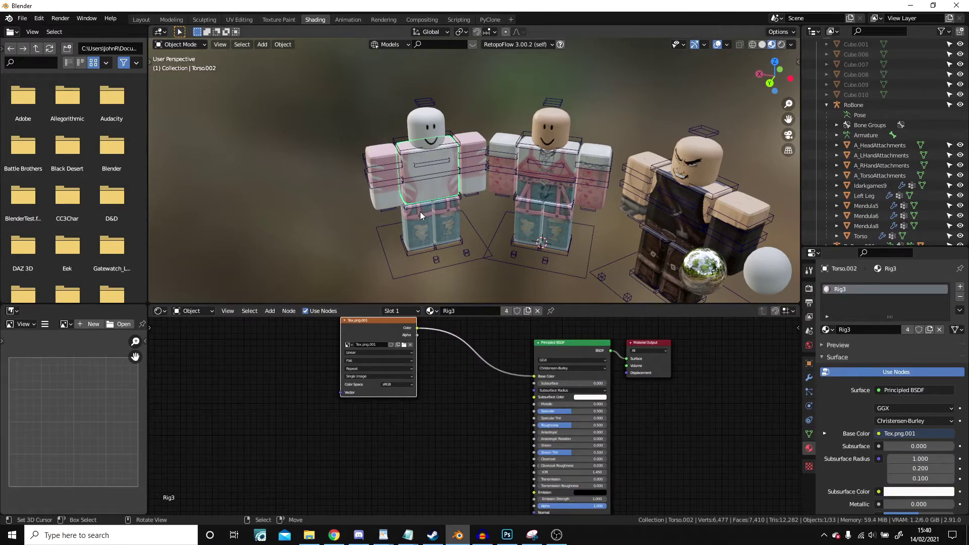
{"action": "left_click", "coordinate": [422, 216]}
{"action": "left_click", "coordinate": [430, 311]}
{"action": "left_click", "coordinate": [446, 355]}
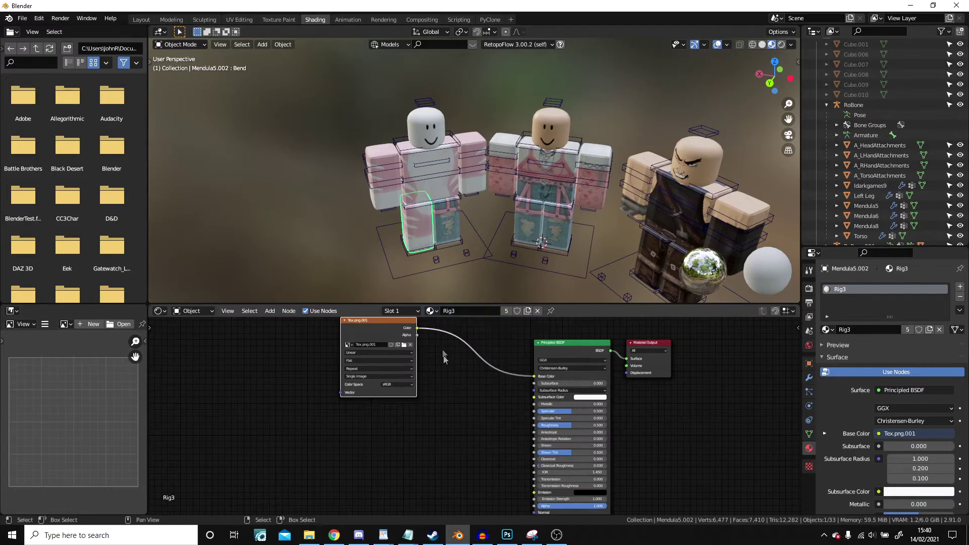
{"action": "left_click", "coordinate": [444, 212]}
{"action": "left_click", "coordinate": [431, 311]}
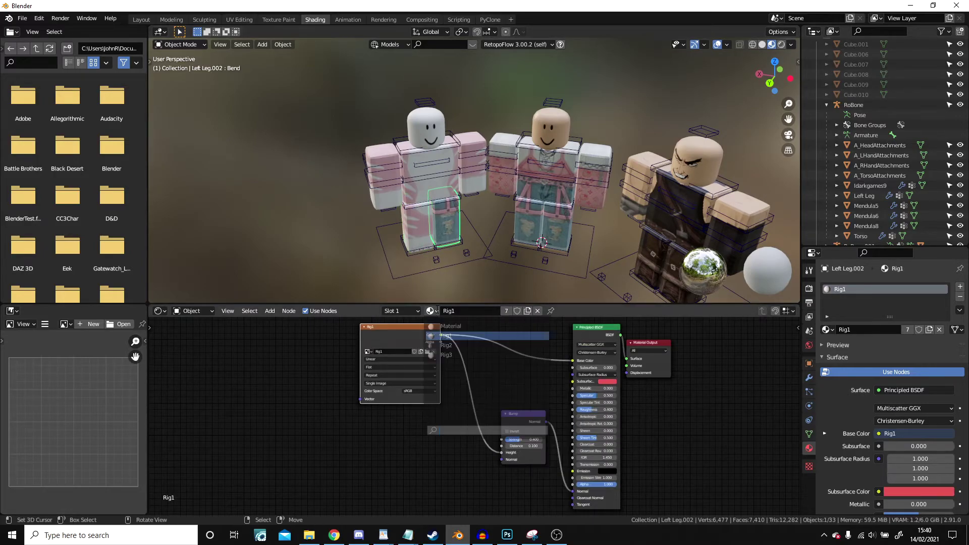
{"action": "left_click", "coordinate": [445, 355]}
{"action": "scroll", "coordinate": [522, 222], "scroll_direction": "down", "scroll_amount": 1}
{"action": "middle_click_drag", "start_coordinate": [536, 222], "coordinate": [503, 171]}
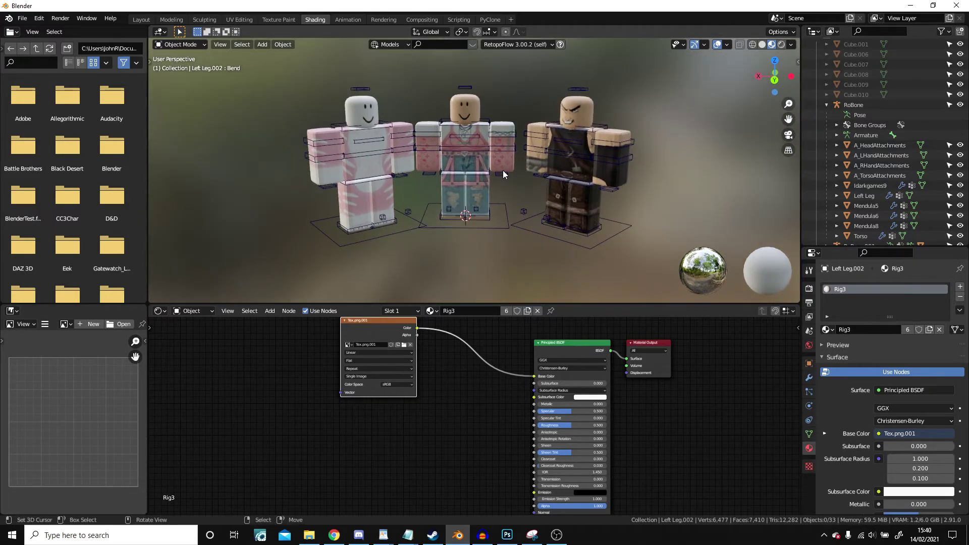
{"action": "scroll", "coordinate": [503, 171], "scroll_direction": "up", "scroll_amount": 4}
{"action": "left_click", "coordinate": [292, 86]}
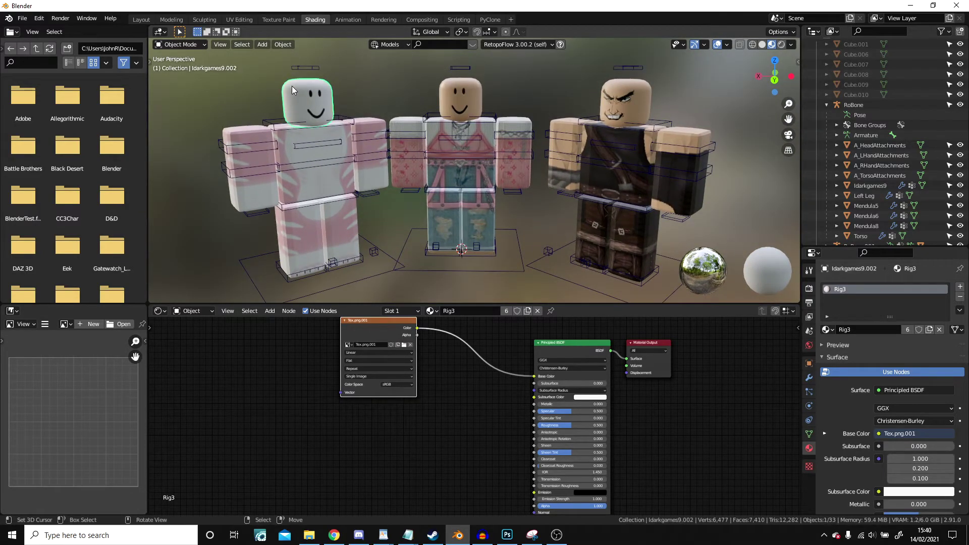
{"action": "scroll", "coordinate": [504, 195], "scroll_direction": "down", "scroll_amount": 1}
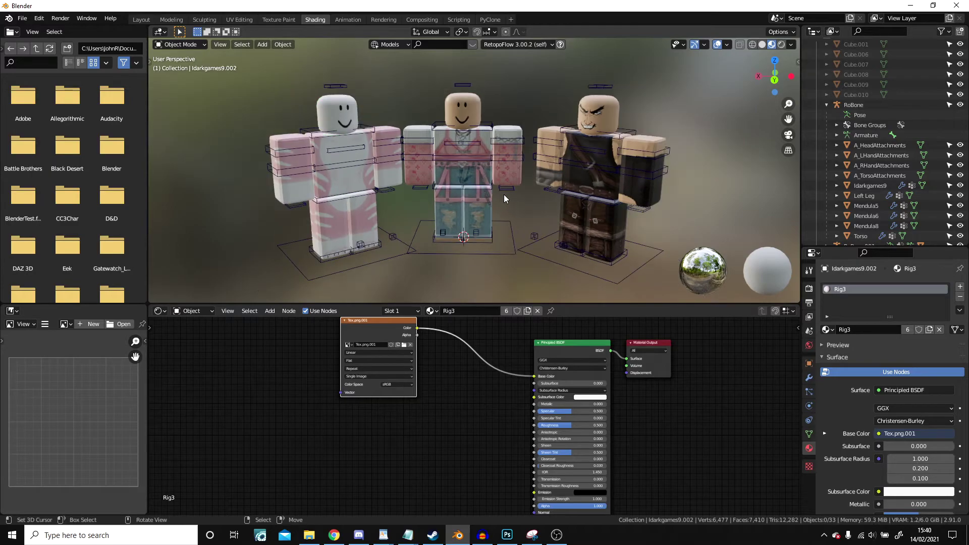
Step: Put the Rig2 character's armature into Pose Mode and rotate its Upper bone so the upper body leans sideways
{"action": "left_click", "coordinate": [538, 254]}
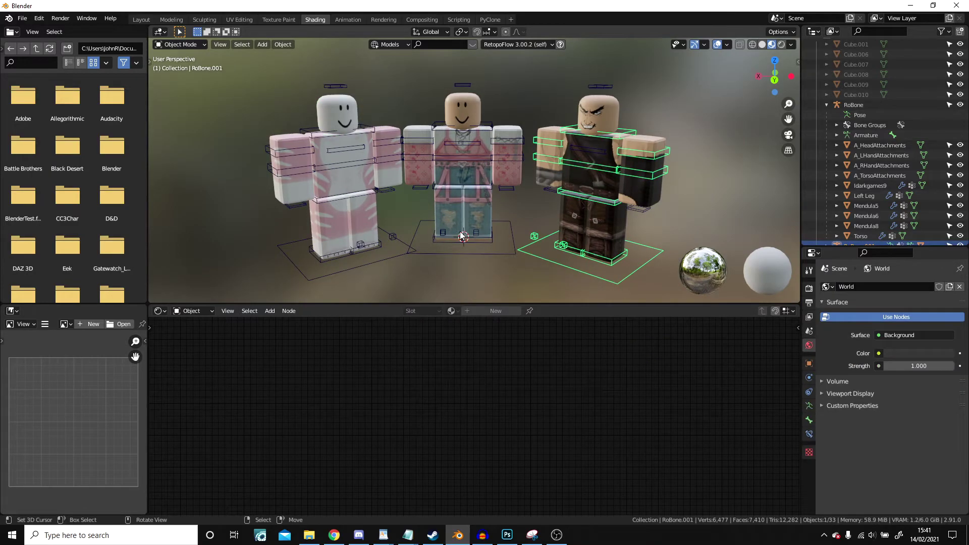
{"action": "left_click", "coordinate": [180, 44]}
{"action": "left_click", "coordinate": [183, 75]}
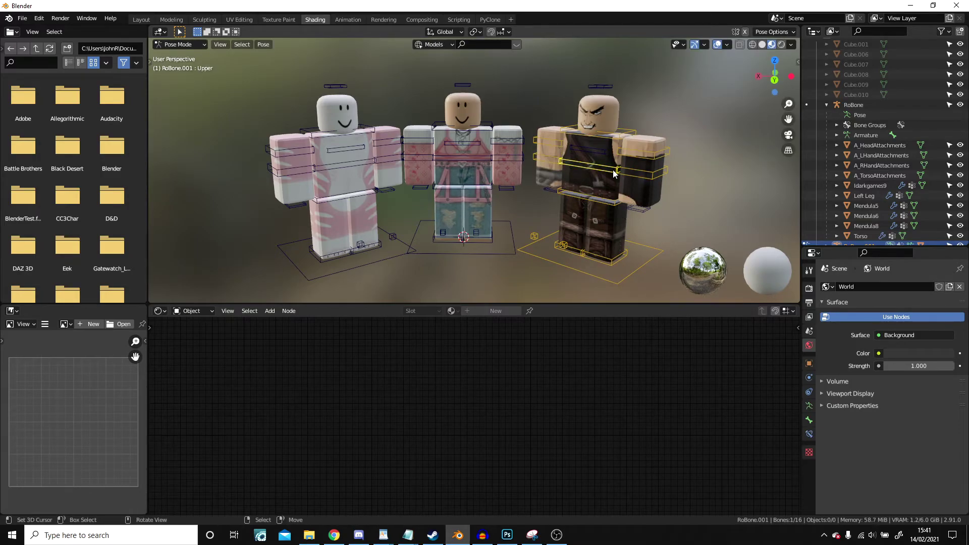
{"action": "key", "text": "r"}
{"action": "left_click", "coordinate": [727, 217]}
Step: Move the left foot bone of RoBone.001 to bend its leg and return its Upper bone to the upright position
{"action": "left_click", "coordinate": [589, 247]}
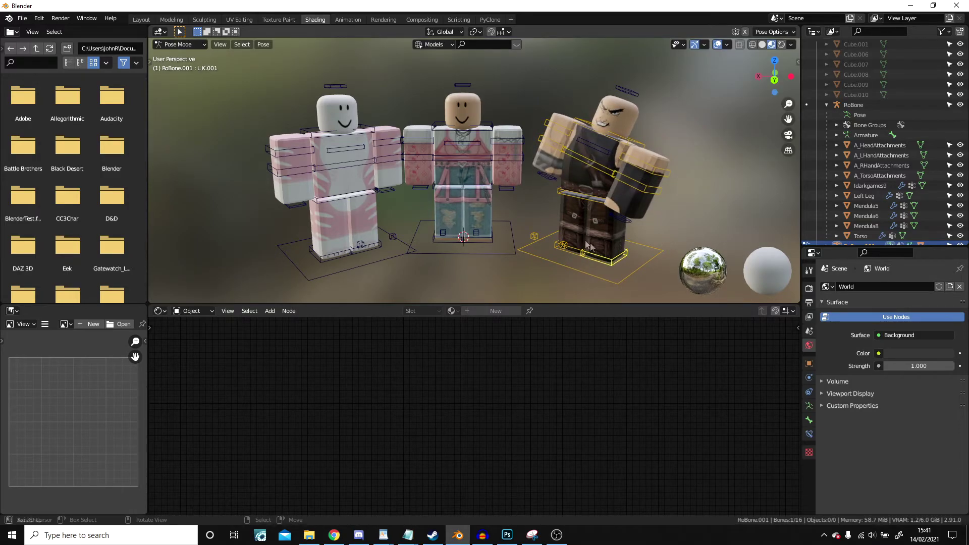
{"action": "middle_click_drag", "start_coordinate": [589, 246], "coordinate": [516, 219]}
{"action": "key", "text": "g"}
{"action": "left_click", "coordinate": [560, 205]}
{"action": "right_click", "coordinate": [540, 133]}
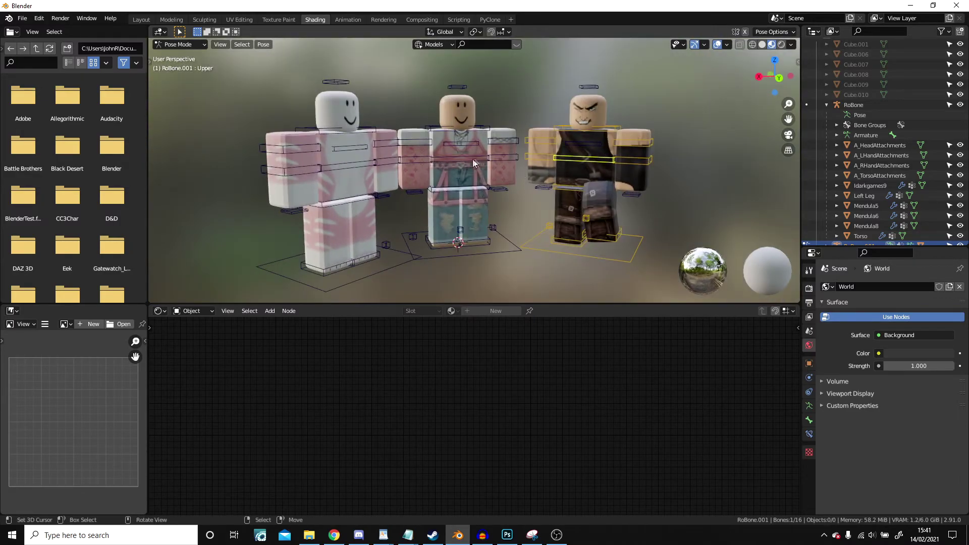
Step: Return to Object Mode, select all three armatures and put them into Pose Mode together in the Layout workspace
{"action": "left_click", "coordinate": [193, 47]}
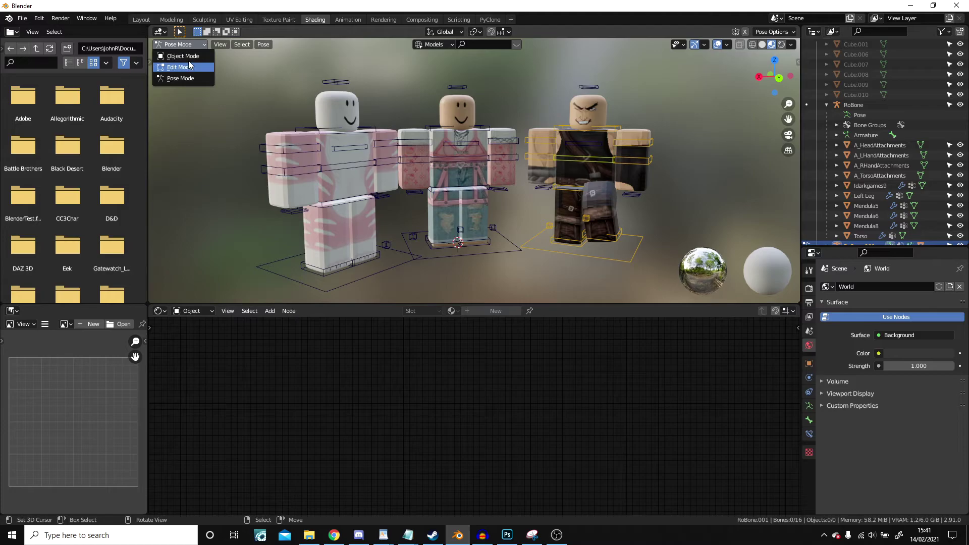
{"action": "left_click", "coordinate": [188, 57]}
{"action": "left_click", "coordinate": [470, 244]}
{"action": "left_click", "coordinate": [565, 266], "text": "shift"}
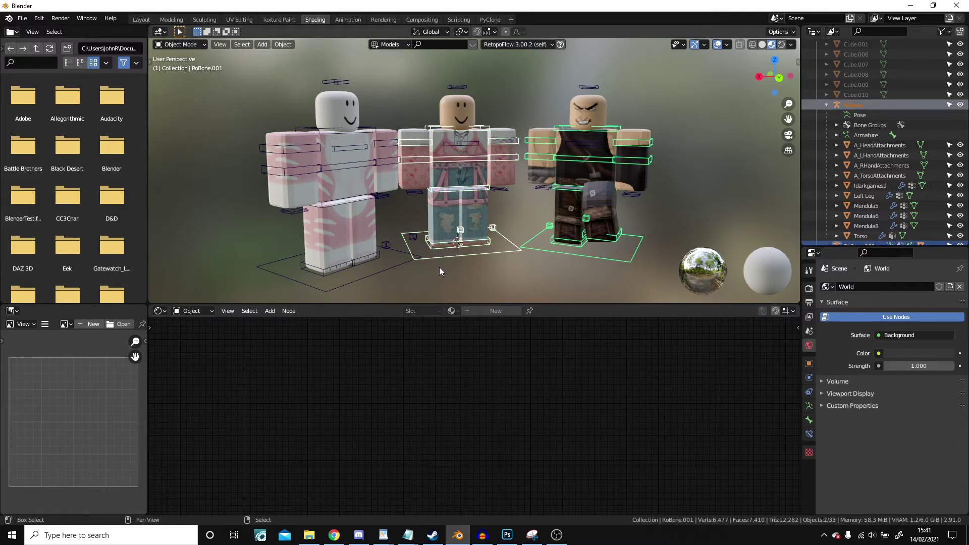
{"action": "left_click", "coordinate": [323, 283], "text": "shift"}
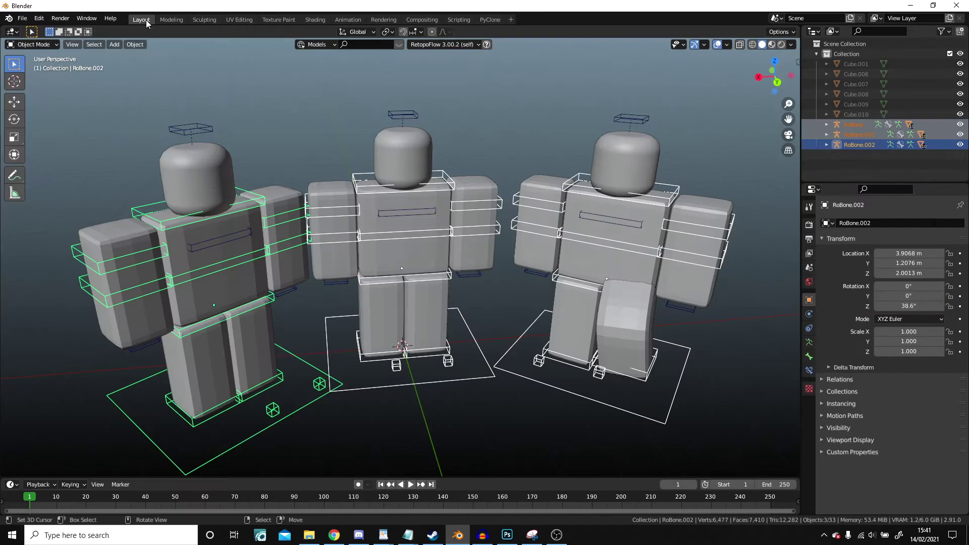
{"action": "left_click", "coordinate": [142, 19]}
{"action": "left_click", "coordinate": [46, 44]}
{"action": "left_click", "coordinate": [43, 79]}
Step: Raise the left foot bone of the middle rig, RoBone, so that its leg bends
{"action": "right_click", "coordinate": [440, 346]}
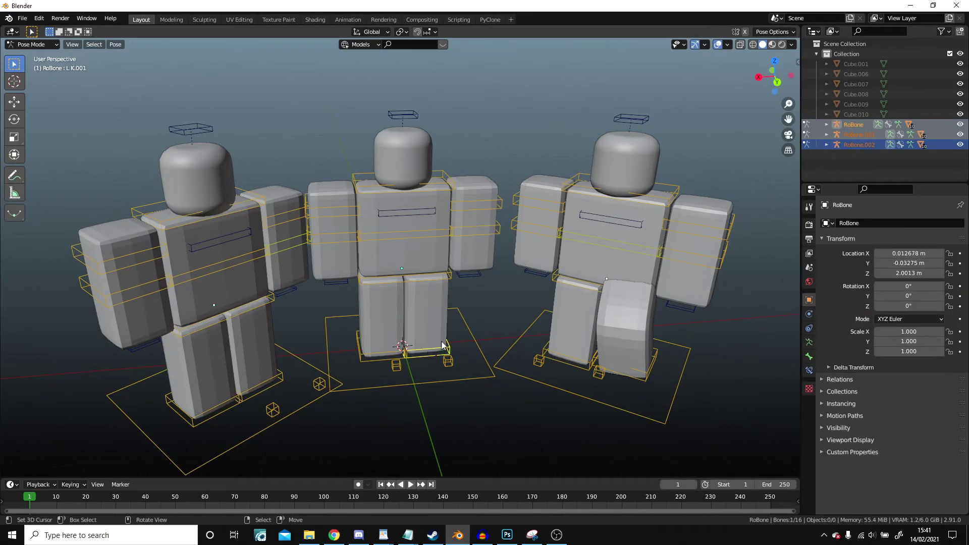
{"action": "key", "text": "g"}
{"action": "left_click", "coordinate": [447, 306]}
{"action": "right_click", "coordinate": [574, 356]}
{"action": "key", "text": "g"}
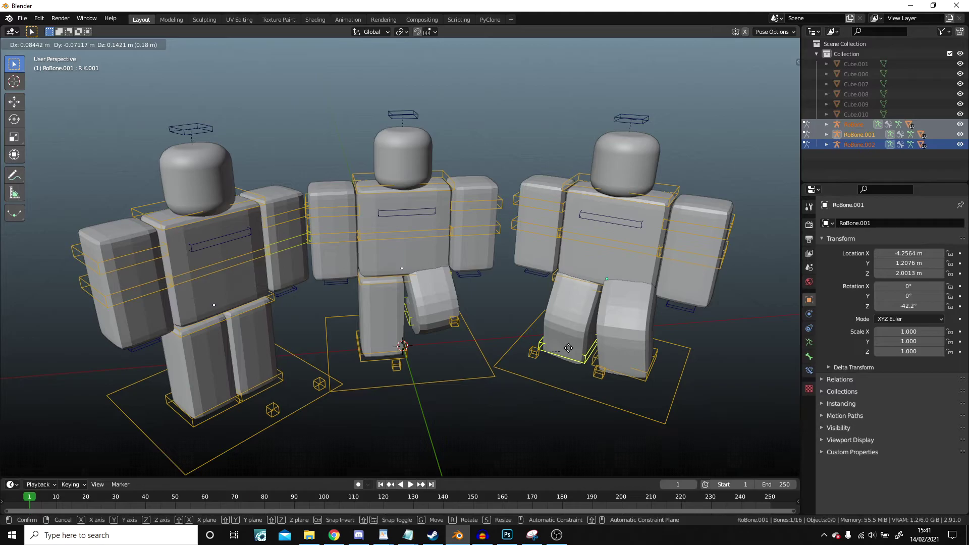
{"action": "right_click", "coordinate": [571, 350]}
Step: Raise the left foot bone of RoBone.002 so that its leg bends at the knee
{"action": "right_click", "coordinate": [256, 387]}
{"action": "key", "text": "g"}
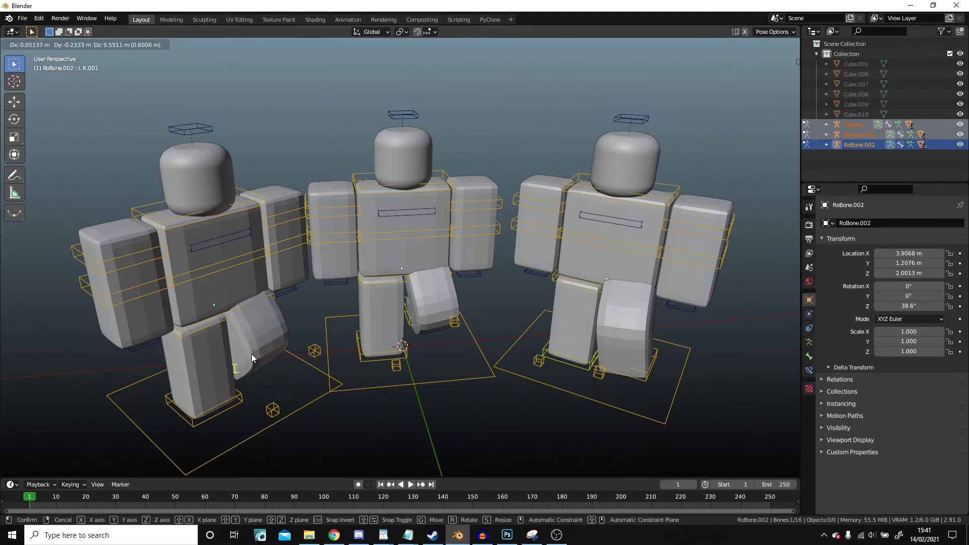
{"action": "left_click", "coordinate": [251, 355]}
{"action": "key", "text": "g"}
{"action": "left_click", "coordinate": [426, 325]}
Step: Lift the left foot bone of RoBone.001 higher so that its knee bends sharply
{"action": "middle_click_drag", "start_coordinate": [508, 329], "coordinate": [536, 383]}
{"action": "right_click", "coordinate": [535, 384]}
{"action": "key", "text": "g"}
{"action": "left_click", "coordinate": [556, 326]}
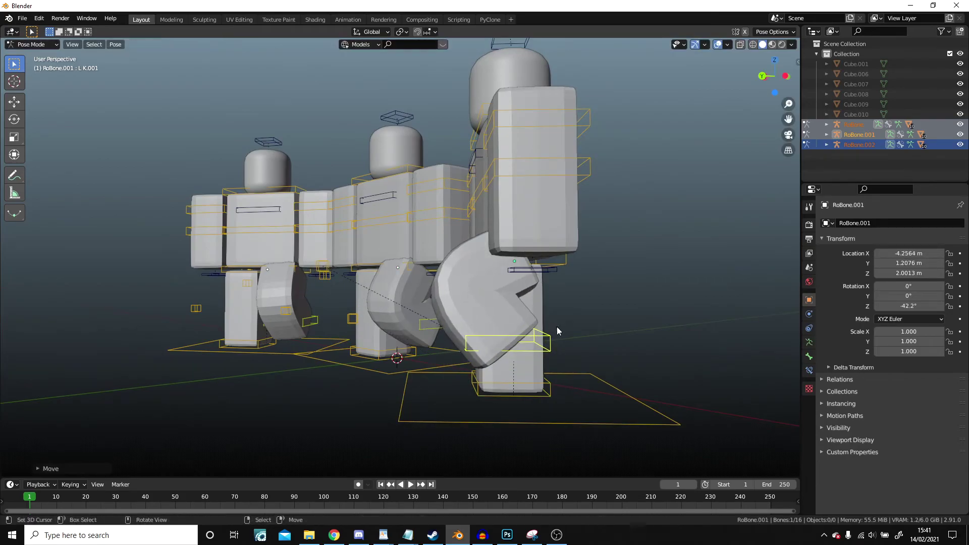
{"action": "right_click", "coordinate": [552, 257]}
{"action": "key", "text": "g"}
{"action": "key", "text": "Escape"}
Step: Rotate the left elbow bone (L E) of RoBone.001 to bend its forearm forward
{"action": "right_click", "coordinate": [515, 160]}
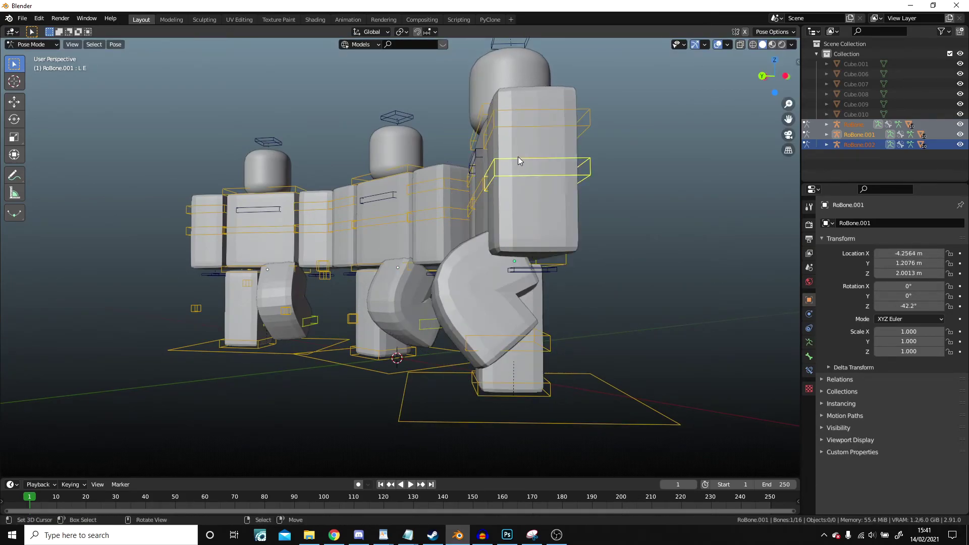
{"action": "key", "text": "r"}
{"action": "left_click", "coordinate": [549, 119]}
{"action": "right_click", "coordinate": [551, 109]}
{"action": "middle_click_drag", "start_coordinate": [551, 108], "coordinate": [639, 118]}
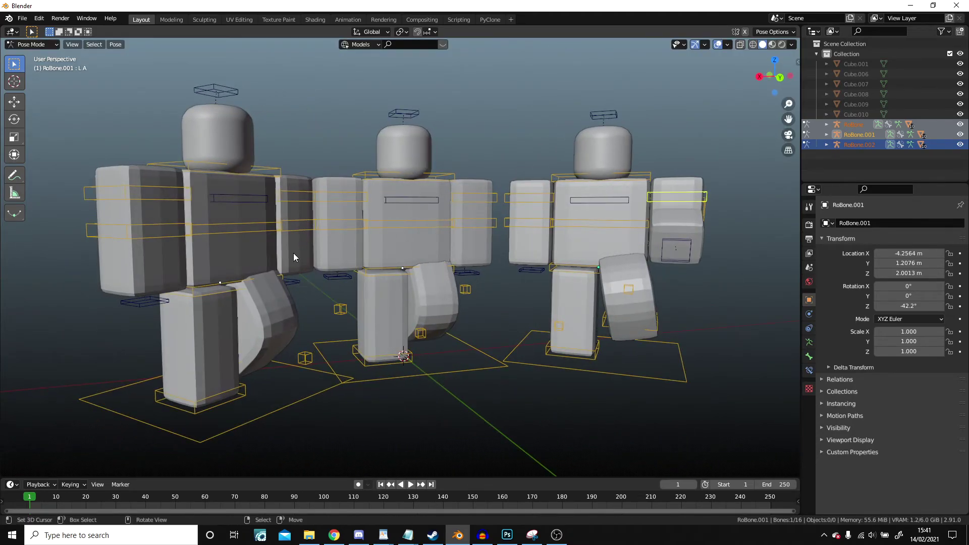
Step: Rotate the right elbow bone (R E) of RoBone.002 to bend its forearm
{"action": "middle_click_drag", "start_coordinate": [288, 256], "coordinate": [239, 257]}
{"action": "right_click", "coordinate": [161, 237]}
{"action": "middle_click_drag", "start_coordinate": [161, 237], "coordinate": [468, 283]}
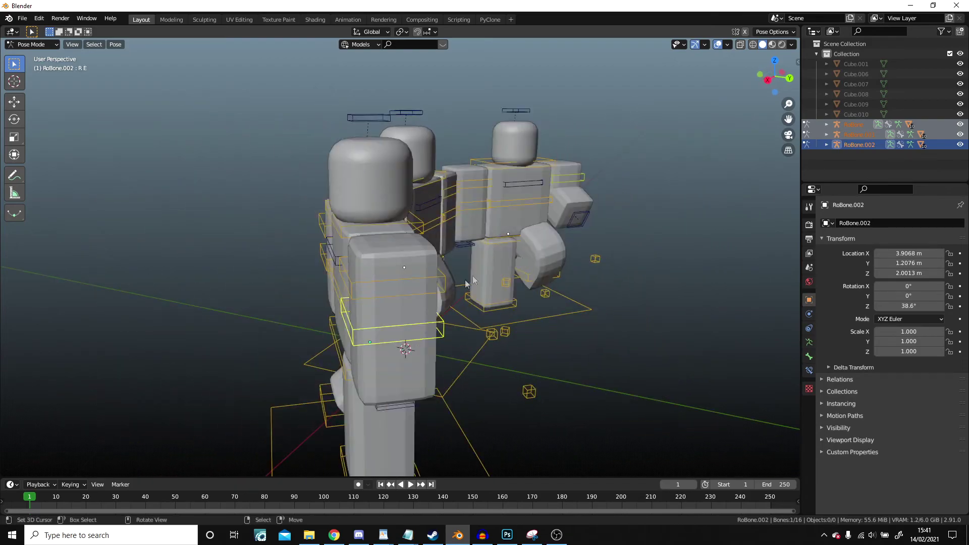
{"action": "key", "text": "r"}
{"action": "left_click", "coordinate": [431, 162]}
Step: Rotate the Upper bones of RoBone, RoBone.001 and RoBone.002 one after another to tilt each character's upper body
{"action": "middle_click_drag", "start_coordinate": [492, 205], "coordinate": [410, 217]}
{"action": "right_click", "coordinate": [410, 222]}
{"action": "key", "text": "r"}
{"action": "left_click", "coordinate": [448, 281]}
{"action": "right_click", "coordinate": [608, 221]}
{"action": "key", "text": "r"}
{"action": "left_click", "coordinate": [757, 191]}
{"action": "right_click", "coordinate": [250, 224]}
{"action": "middle_click_drag", "start_coordinate": [454, 286], "coordinate": [435, 298]}
{"action": "key", "text": "r"}
{"action": "left_click", "coordinate": [485, 306]}
{"action": "scroll", "coordinate": [471, 274], "scroll_direction": "down", "scroll_amount": 3}
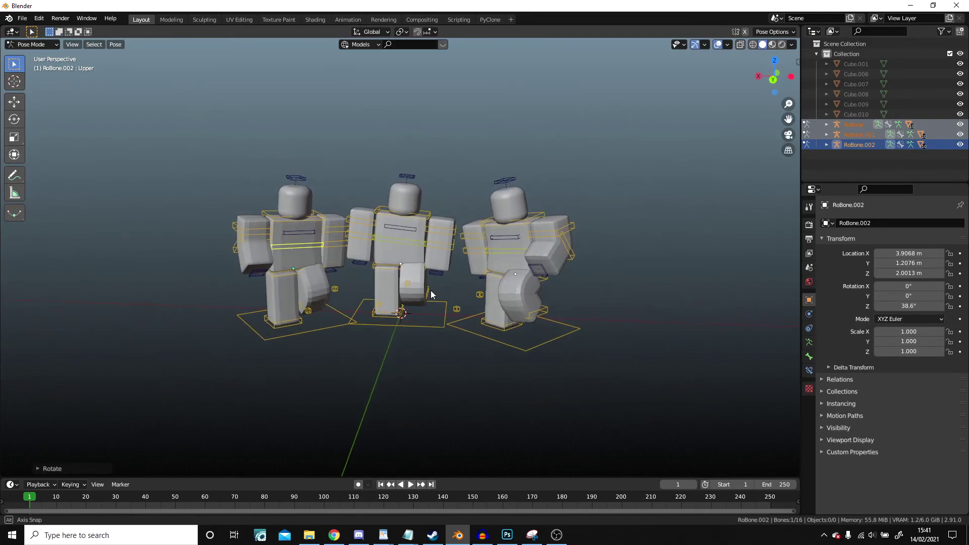